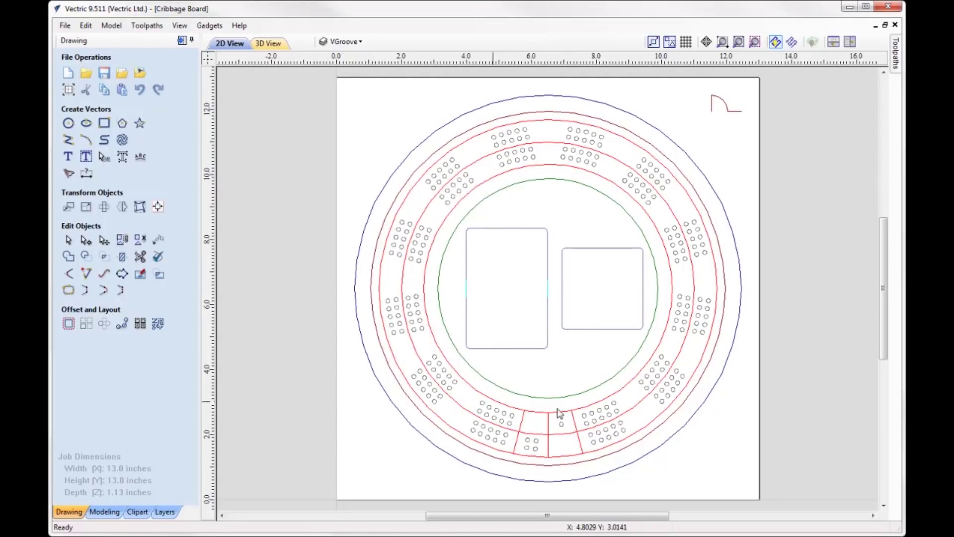
- Review the drawing's layers and select the peg hole vectors and the pocket circle in turn to examine them
{"action": "left_click", "coordinate": [343, 42]}
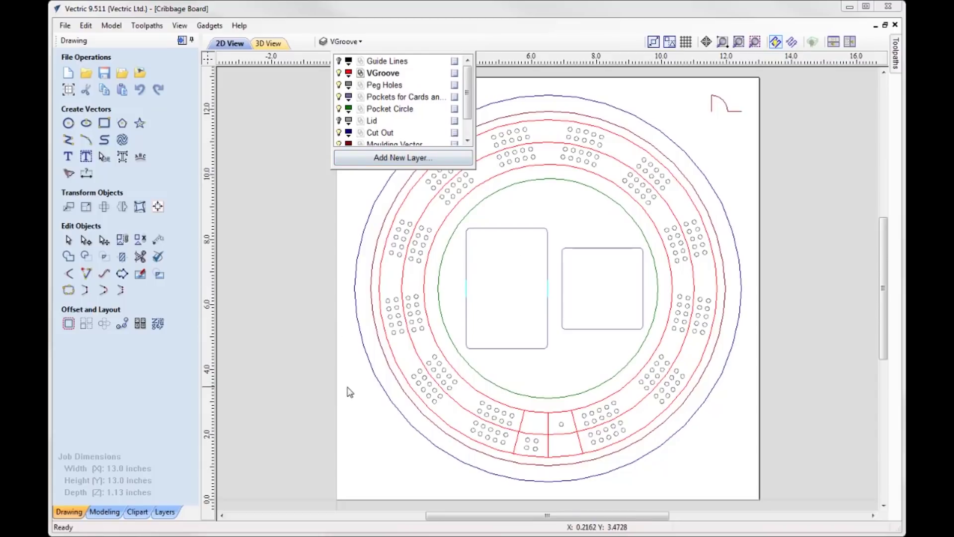
{"action": "left_click", "coordinate": [337, 308]}
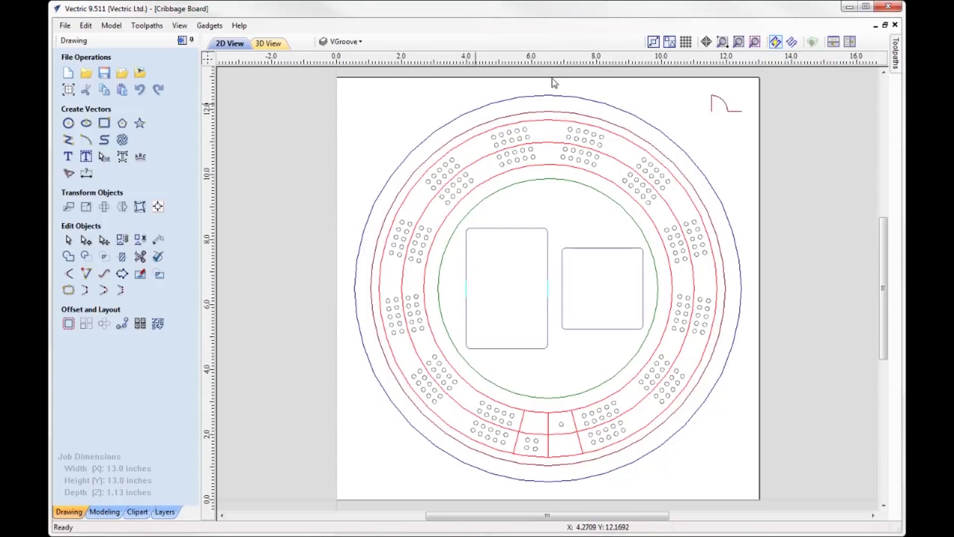
{"action": "left_click", "coordinate": [457, 167]}
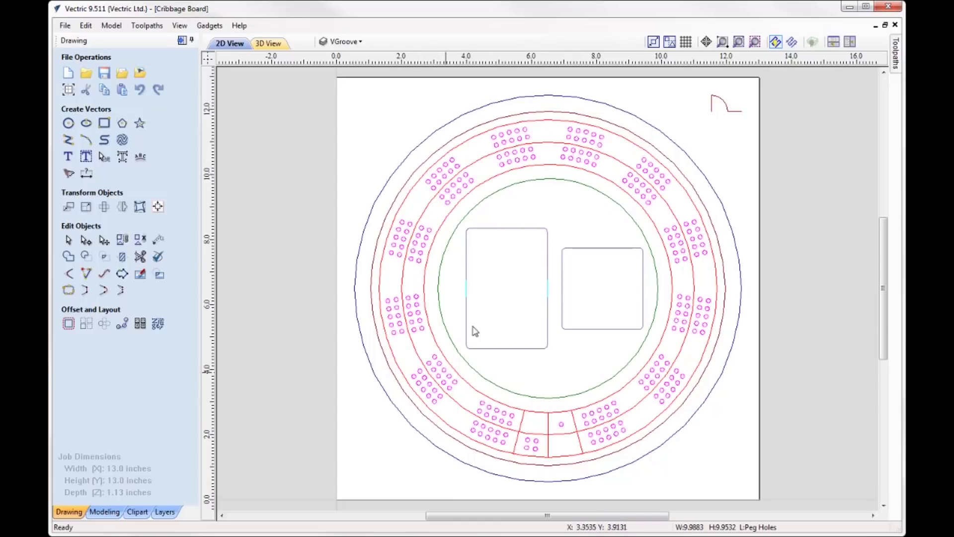
{"action": "left_click", "coordinate": [531, 181]}
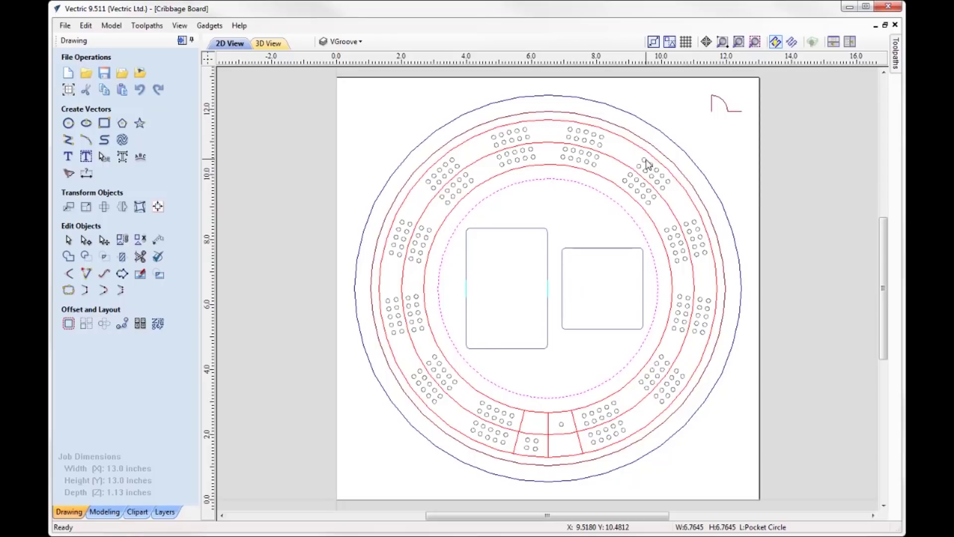
- Switch to the toolpath layout, select the Swept Profile 1 [Clear] toolpath and show the 2D and 3D views side by side
{"action": "left_click", "coordinate": [183, 41]}
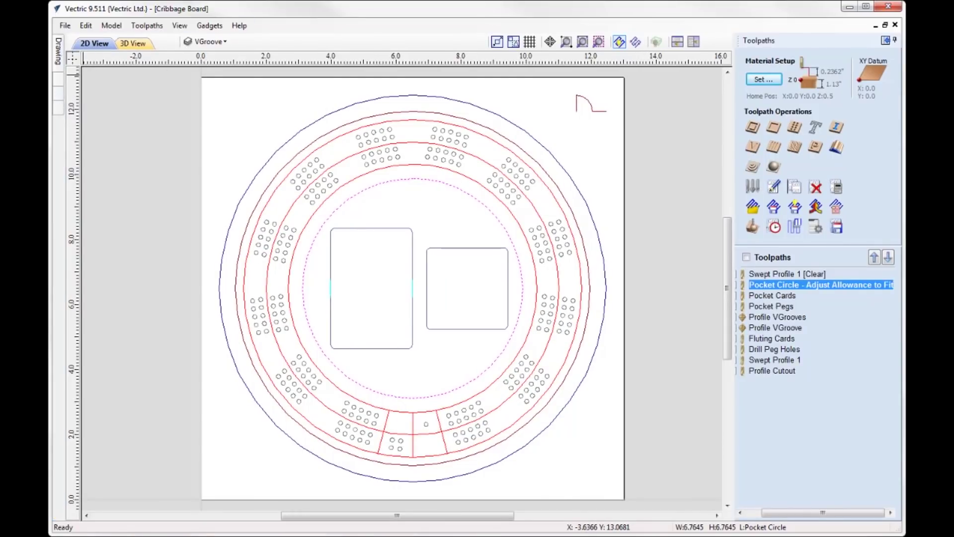
{"action": "left_click", "coordinate": [777, 275]}
{"action": "left_click_drag", "start_coordinate": [823, 513], "coordinate": [807, 513]}
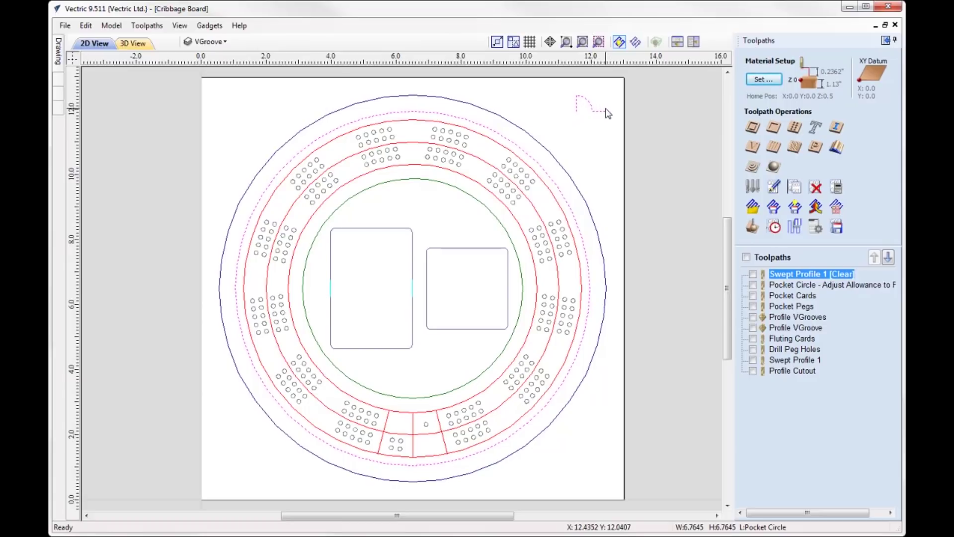
{"action": "left_click", "coordinate": [694, 42]}
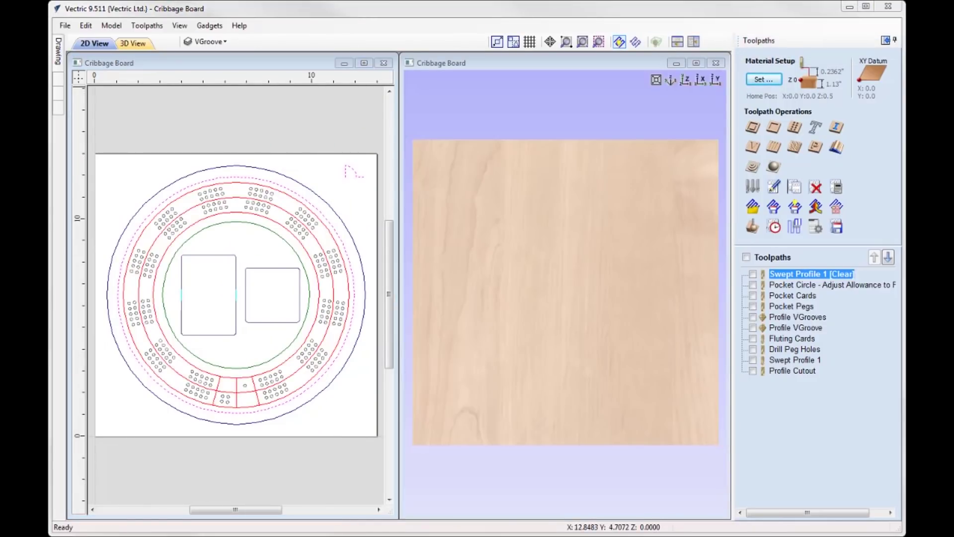
- Review the Swept Profile 1 [Clear] moulding settings without changing them, and preview that clearance toolpath on the 3D board
{"action": "double_click", "coordinate": [818, 274]}
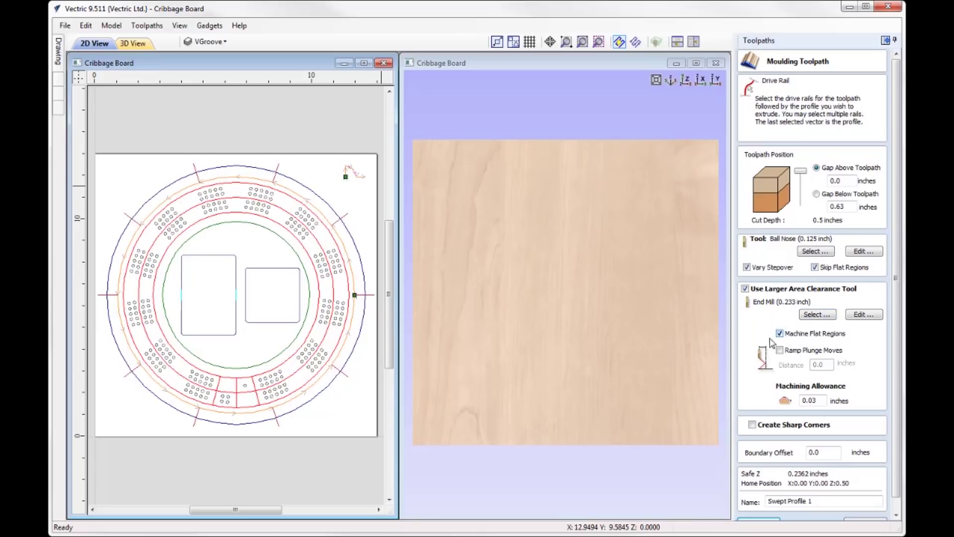
{"action": "left_click_drag", "start_coordinate": [897, 377], "coordinate": [898, 417]}
{"action": "left_click", "coordinate": [864, 511]}
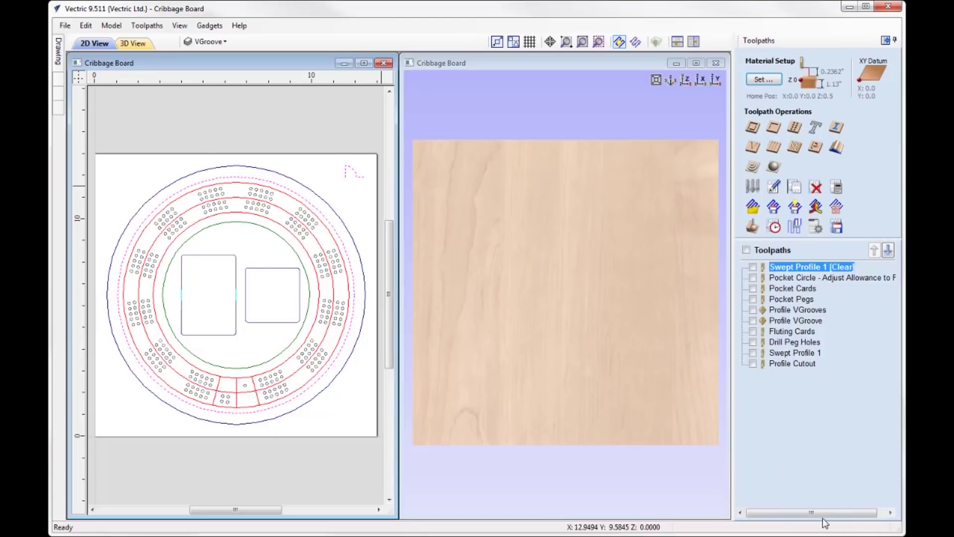
{"action": "left_click", "coordinate": [753, 227]}
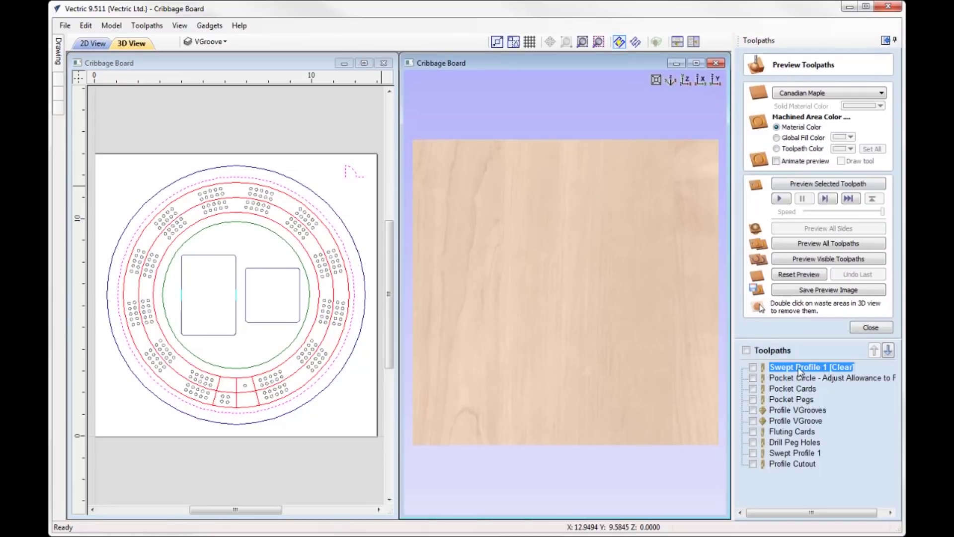
{"action": "mouse_move", "coordinate": [797, 372]}
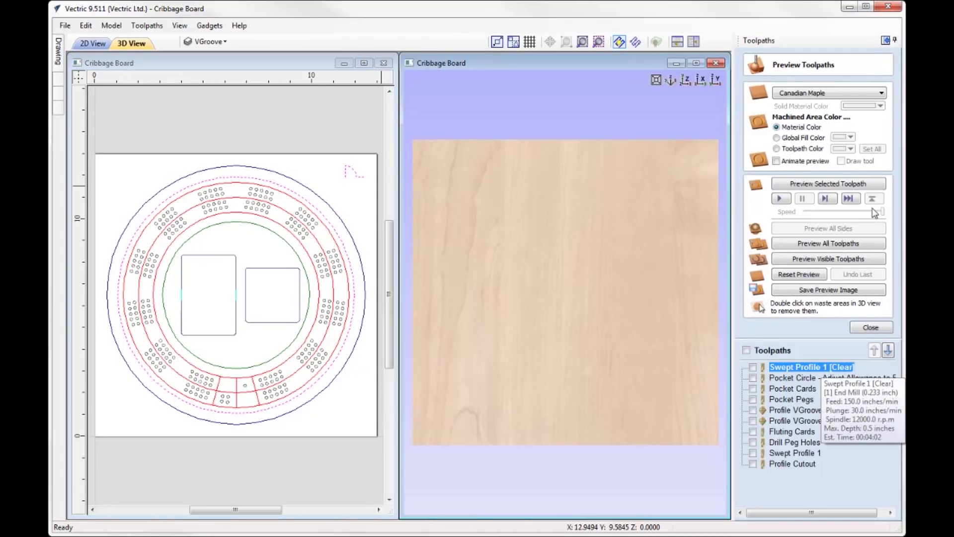
{"action": "left_click", "coordinate": [860, 184]}
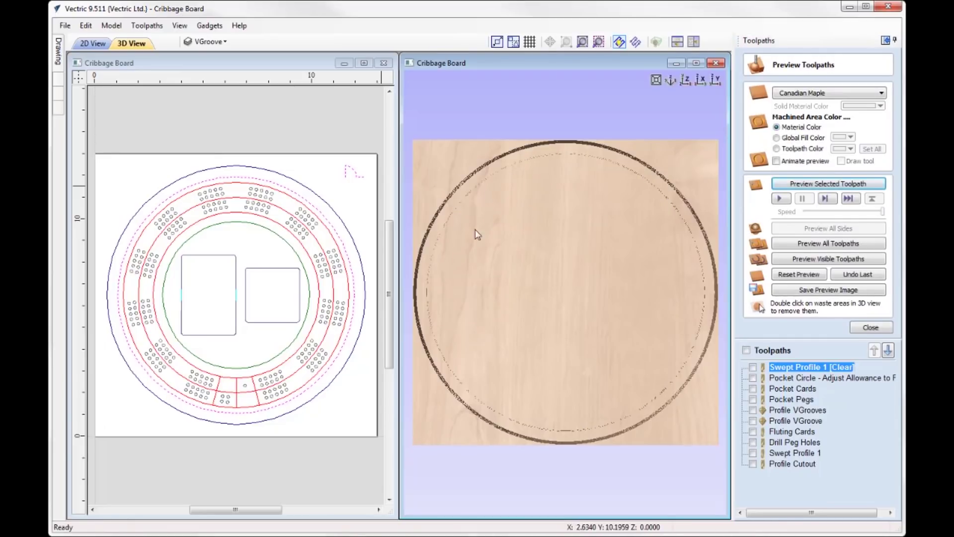
{"action": "left_click_drag", "start_coordinate": [476, 218], "coordinate": [506, 247]}
{"action": "left_click_drag", "start_coordinate": [640, 302], "coordinate": [593, 364]}
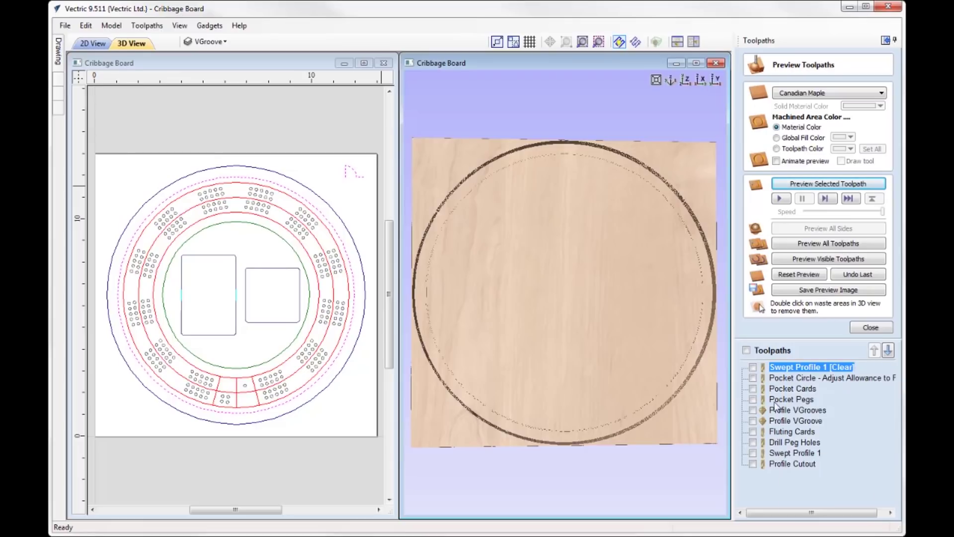
- Compare the details of both swept profile toolpaths, preview the Swept Profile 1 finishing cut and return the 3D view to top-down
{"action": "mouse_move", "coordinate": [783, 459]}
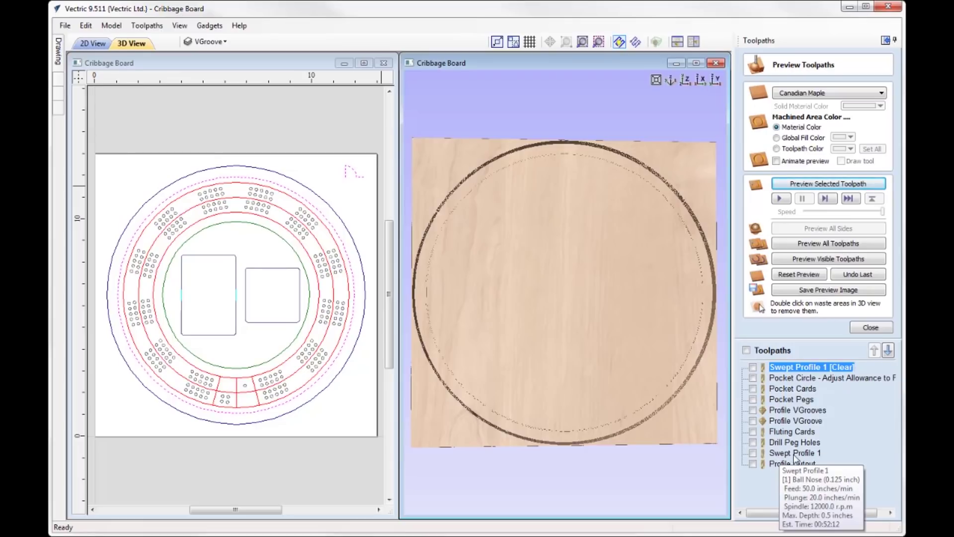
{"action": "mouse_move", "coordinate": [831, 376]}
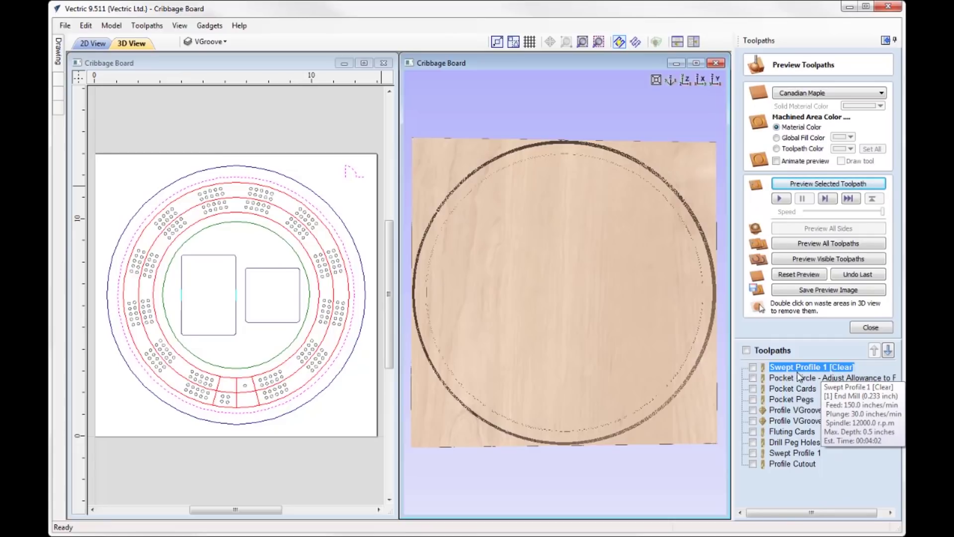
{"action": "left_click", "coordinate": [793, 454]}
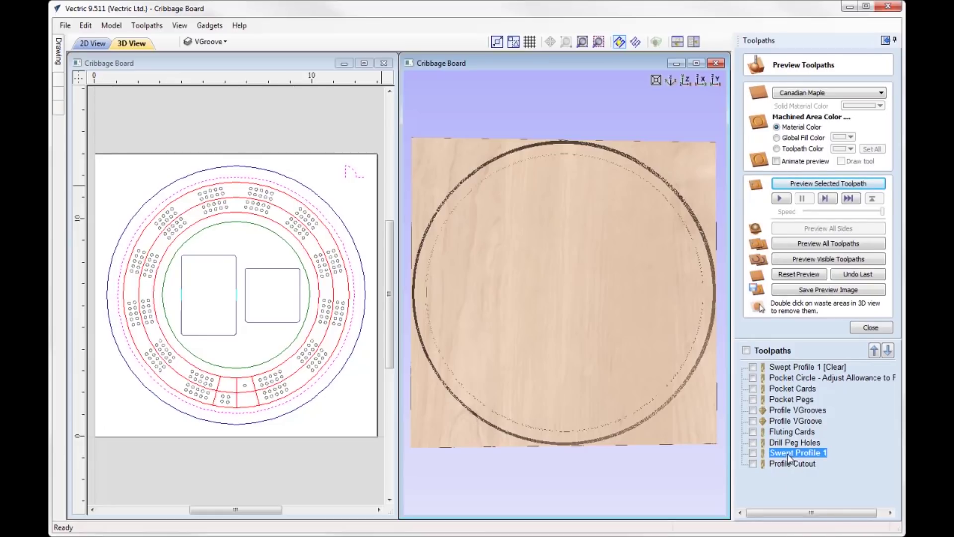
{"action": "left_click", "coordinate": [803, 185]}
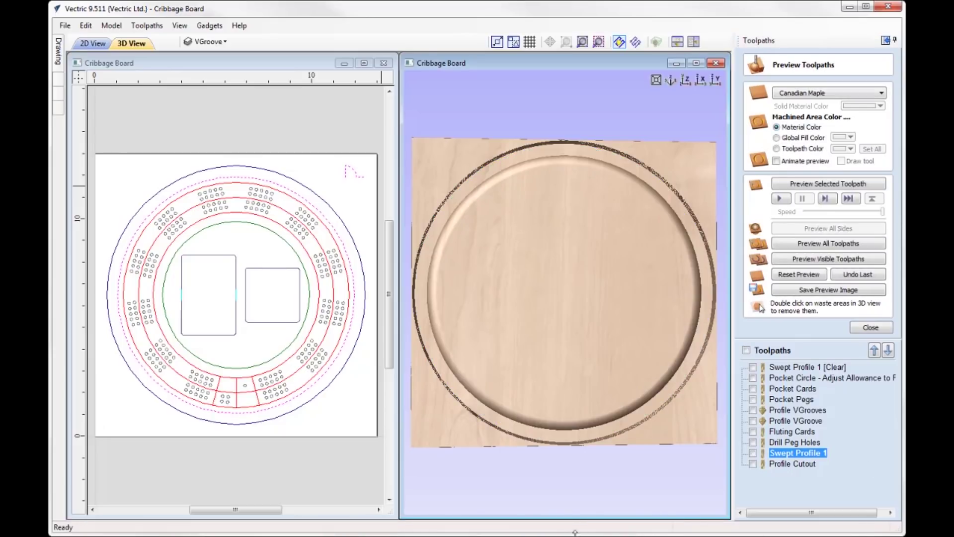
{"action": "left_click_drag", "start_coordinate": [458, 292], "coordinate": [596, 313]}
{"action": "left_click", "coordinate": [686, 81]}
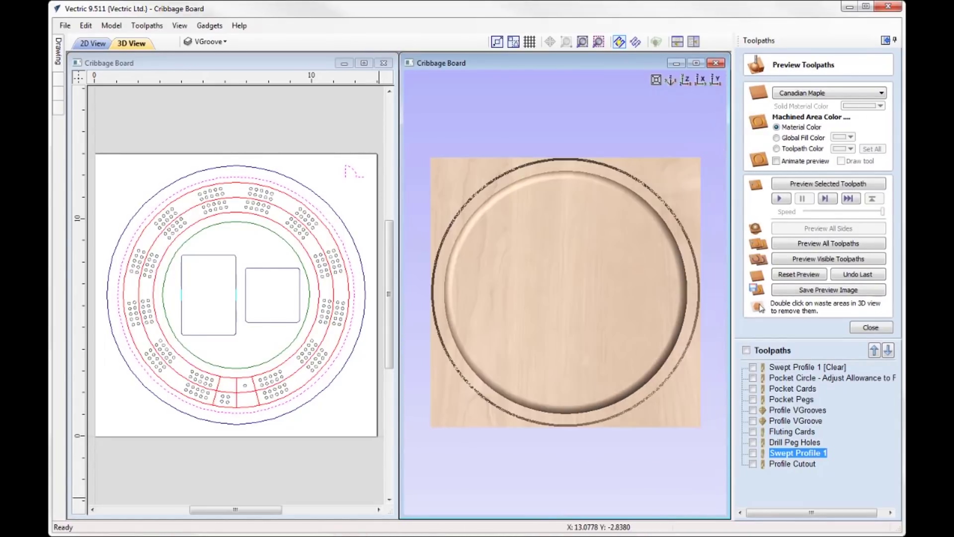
- Review the Pocket Circle toolpath's depth and allowance settings, and preview its cut on the board
{"action": "left_click", "coordinate": [789, 379]}
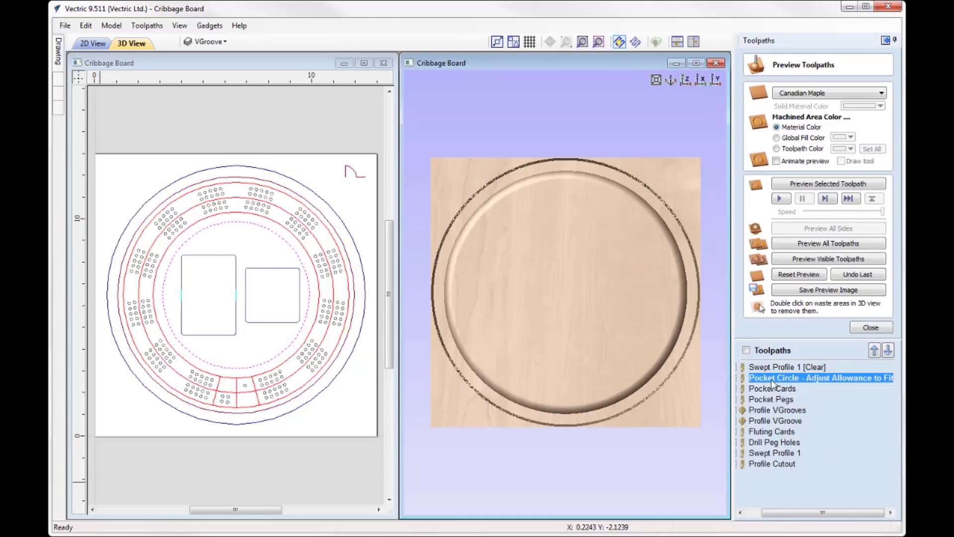
{"action": "double_click", "coordinate": [772, 378]}
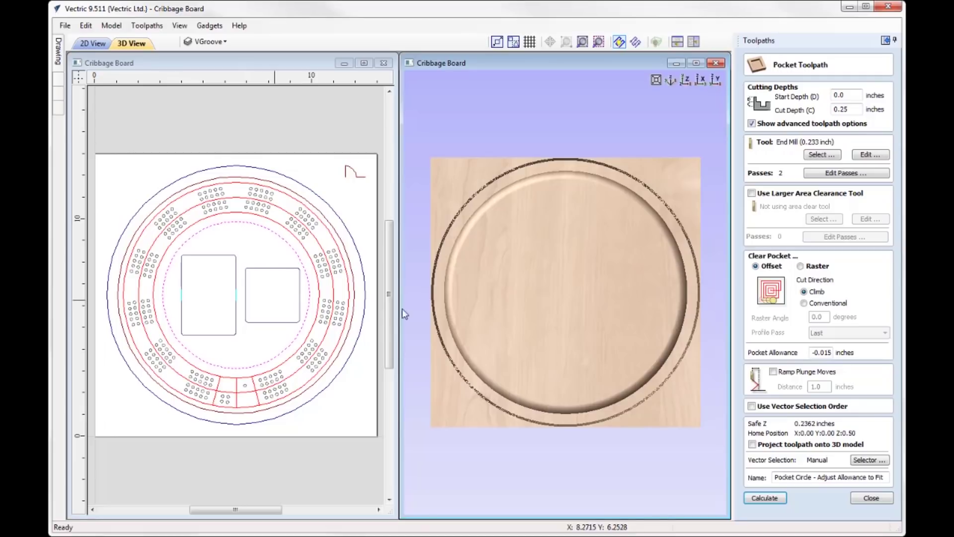
{"action": "left_click", "coordinate": [871, 498]}
{"action": "left_click", "coordinate": [750, 224]}
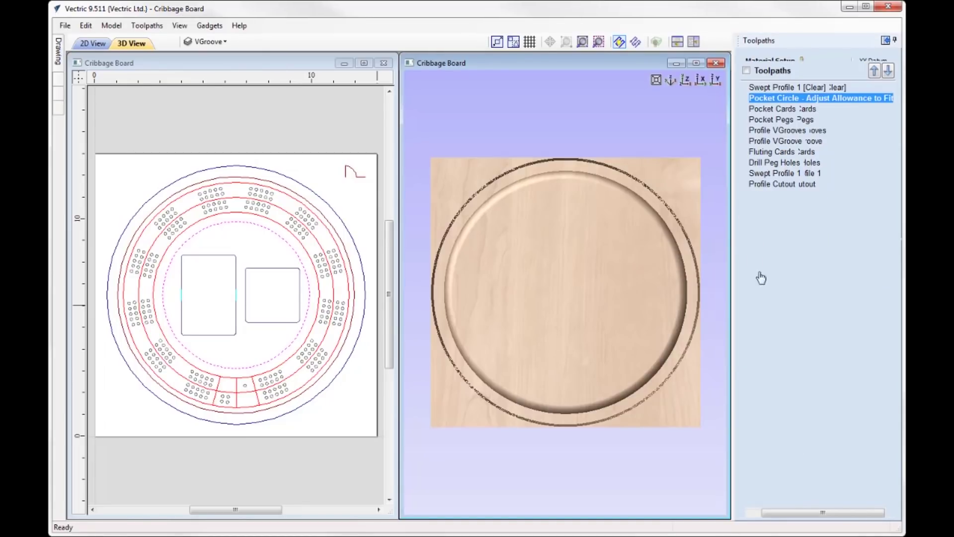
{"action": "left_click", "coordinate": [828, 188]}
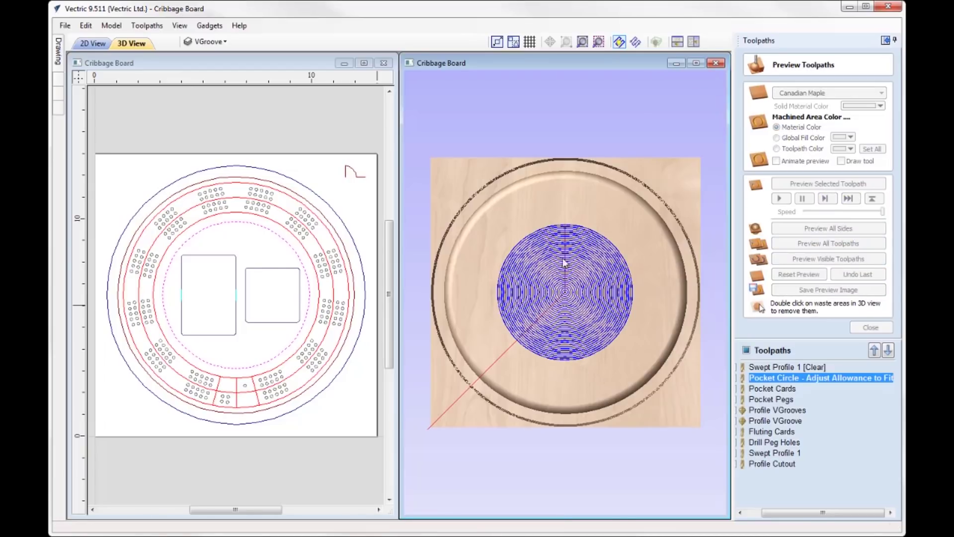
{"action": "left_click_drag", "start_coordinate": [552, 301], "coordinate": [577, 321]}
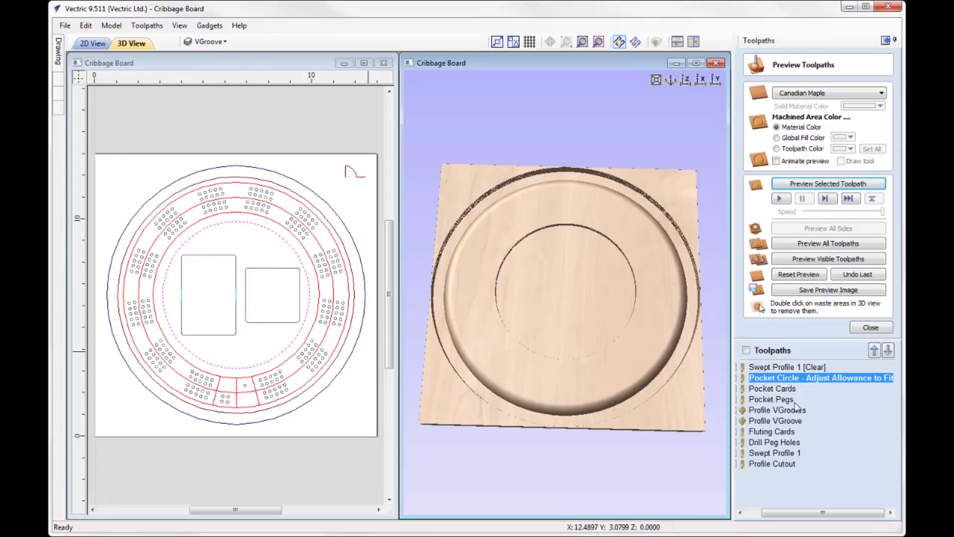
- Review the Pocket Cards toolpath's settings and preview the card pocket inside the circular recess
{"action": "left_click_drag", "start_coordinate": [802, 512], "coordinate": [784, 512]}
{"action": "double_click", "coordinate": [788, 389]}
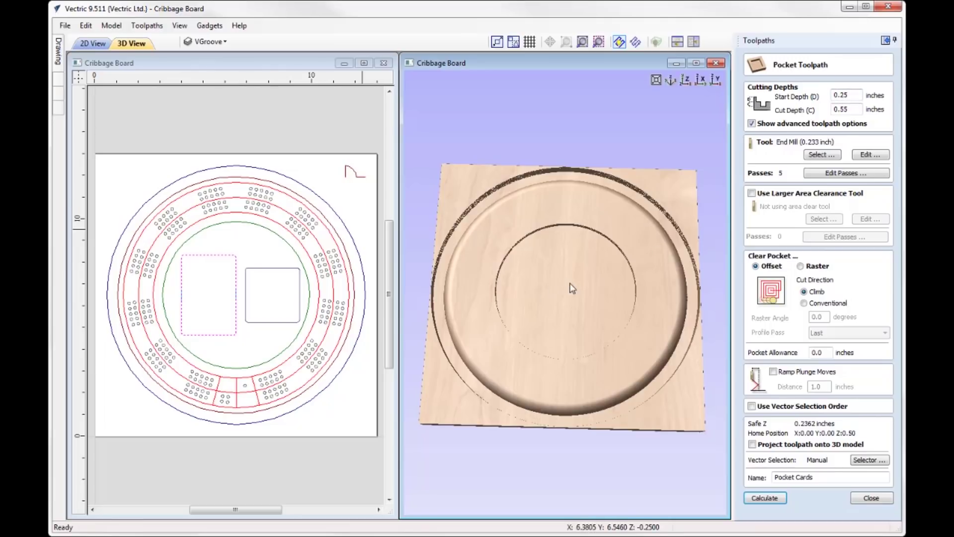
{"action": "left_click", "coordinate": [871, 498]}
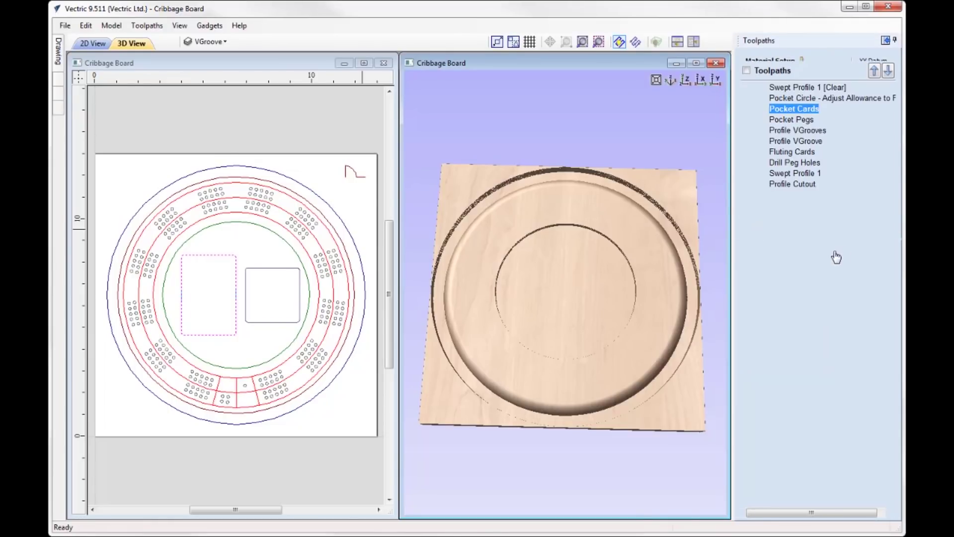
{"action": "left_click", "coordinate": [833, 185]}
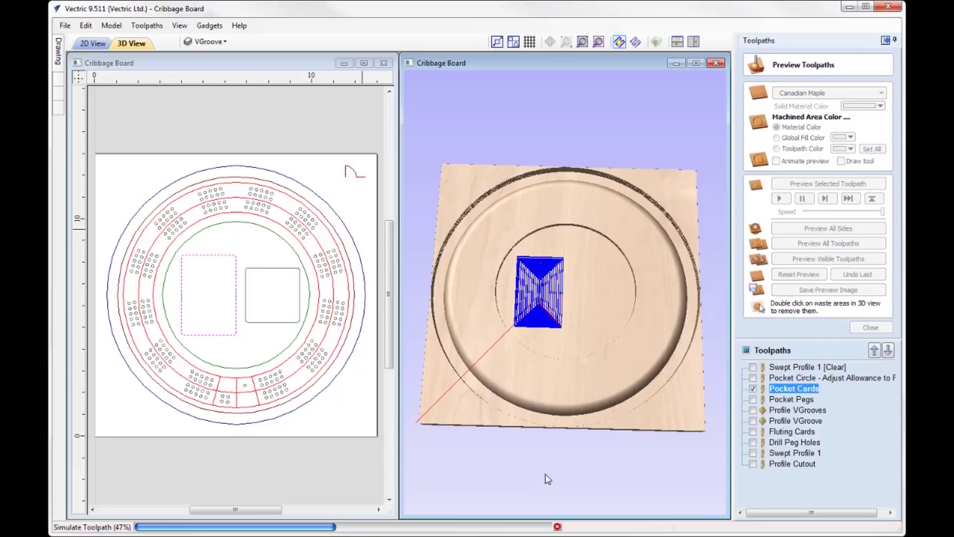
{"action": "left_click_drag", "start_coordinate": [551, 319], "coordinate": [551, 342]}
- Review the Pocket Pegs toolpath's settings, preview the peg pocket and inspect both pockets before returning to the top-down 3D view
{"action": "double_click", "coordinate": [790, 400]}
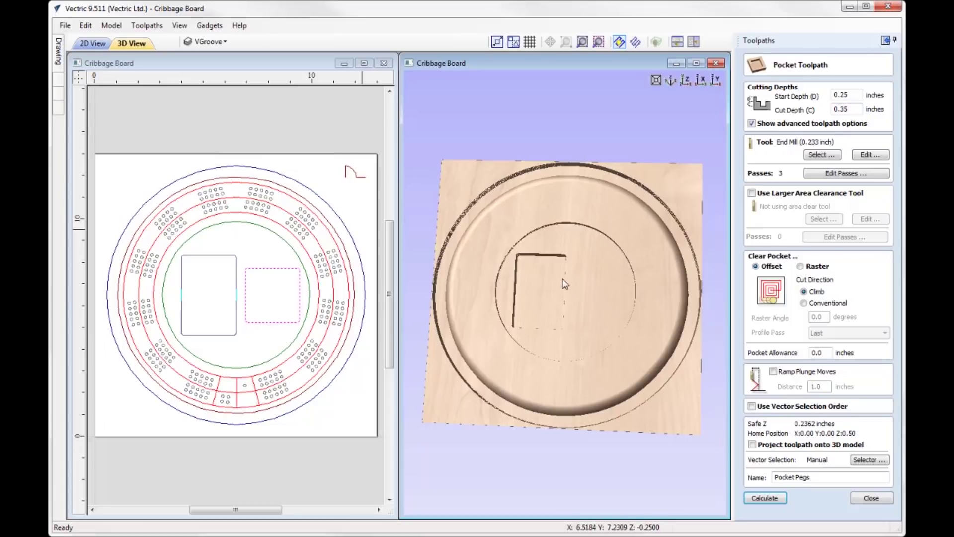
{"action": "left_click", "coordinate": [872, 497]}
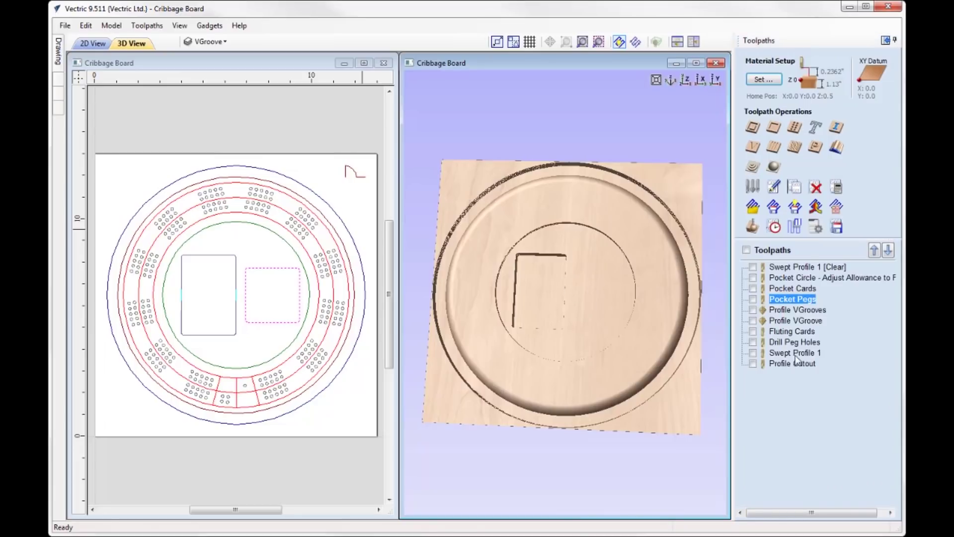
{"action": "left_click", "coordinate": [762, 231]}
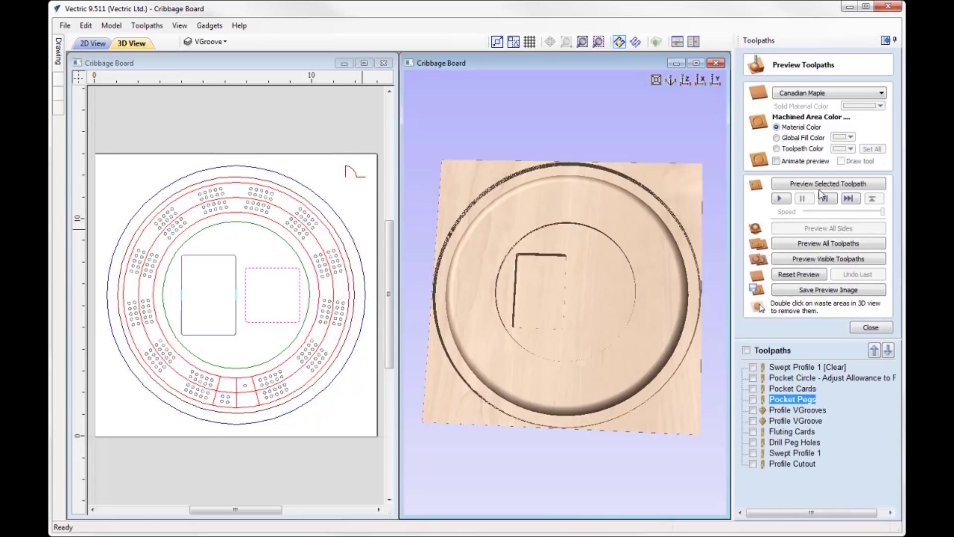
{"action": "left_click_drag", "start_coordinate": [612, 434], "coordinate": [555, 269]}
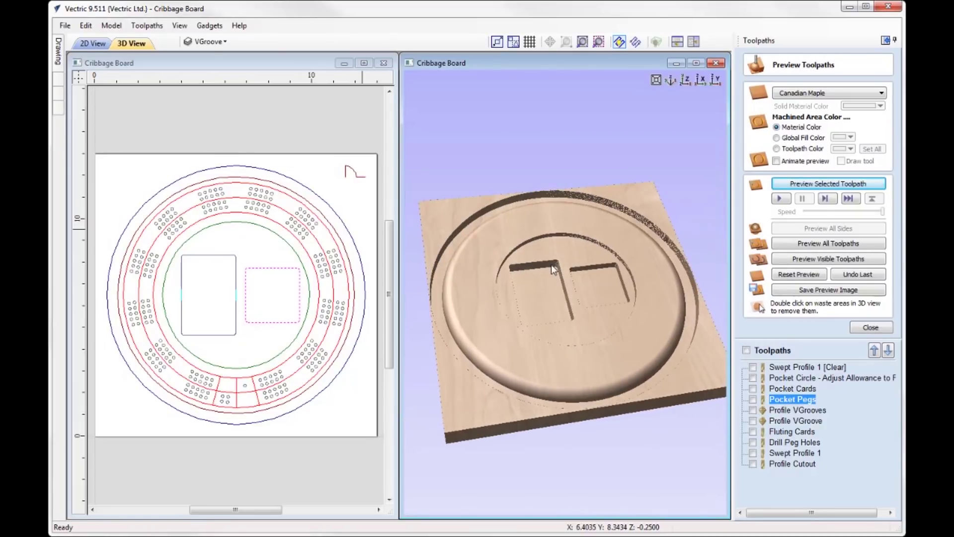
{"action": "left_click_drag", "start_coordinate": [520, 304], "coordinate": [551, 308]}
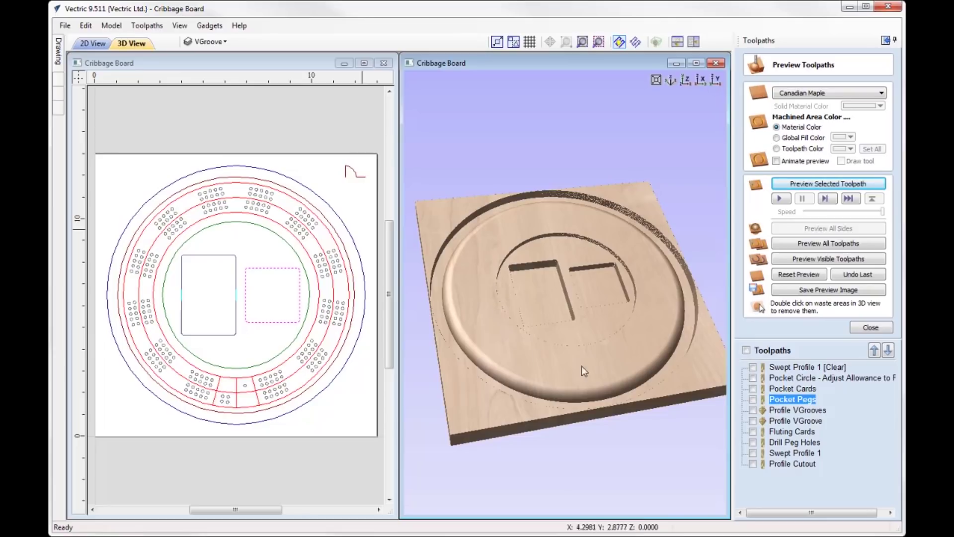
{"action": "left_click", "coordinate": [685, 80]}
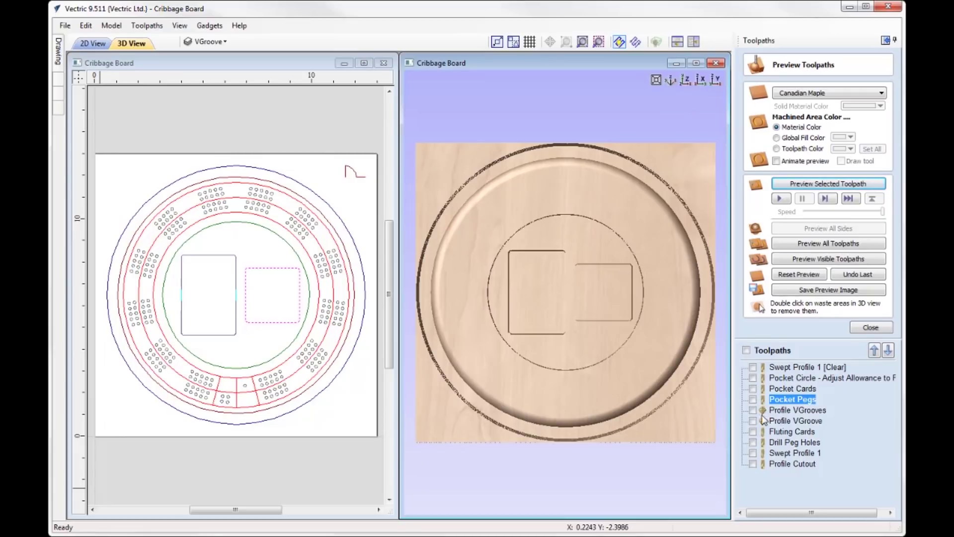
- Review the Profile VGrooves toolpath's V-bit profile settings and preview its grooves on the board
{"action": "mouse_move", "coordinate": [768, 424]}
{"action": "left_click", "coordinate": [785, 411]}
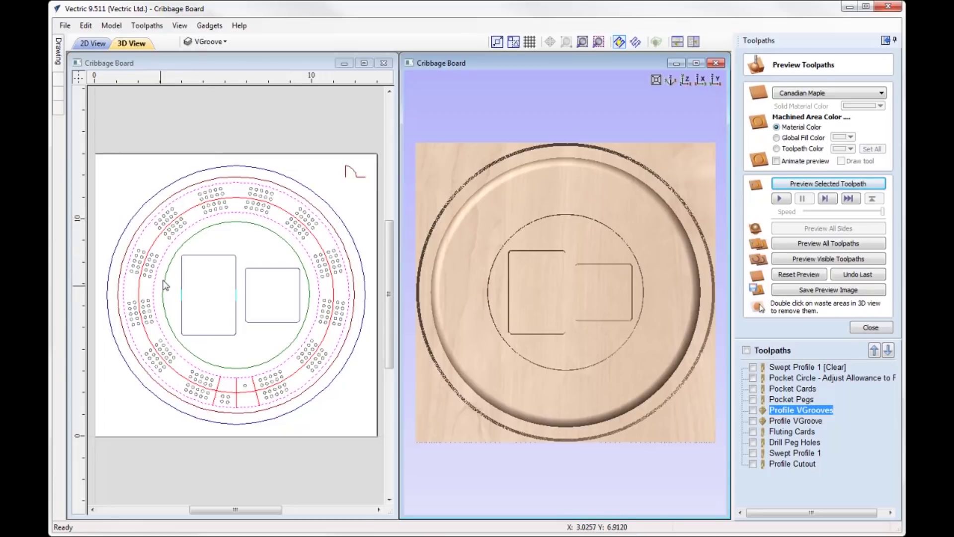
{"action": "double_click", "coordinate": [820, 408]}
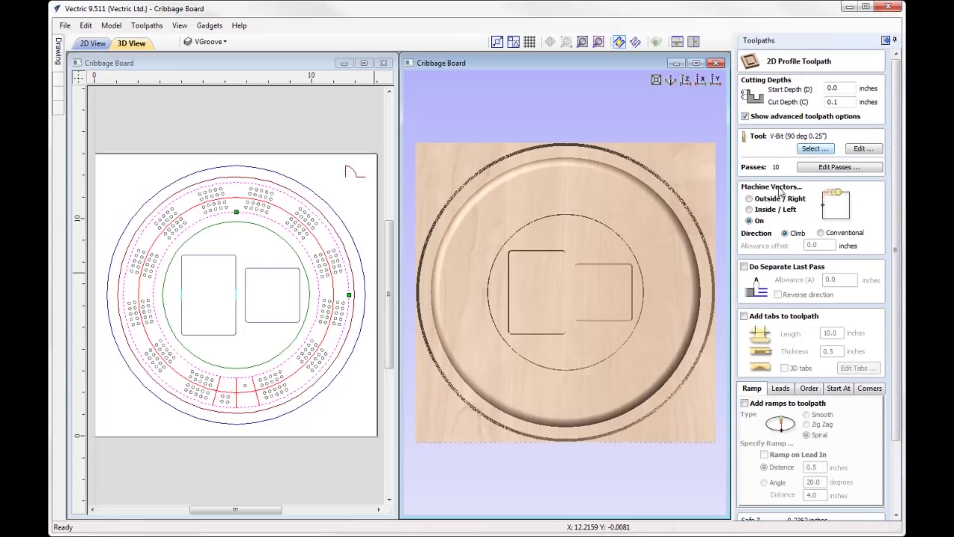
{"action": "left_click_drag", "start_coordinate": [900, 326], "coordinate": [901, 412]}
{"action": "left_click", "coordinate": [866, 516]}
{"action": "left_click", "coordinate": [753, 226]}
{"action": "left_click", "coordinate": [828, 183]}
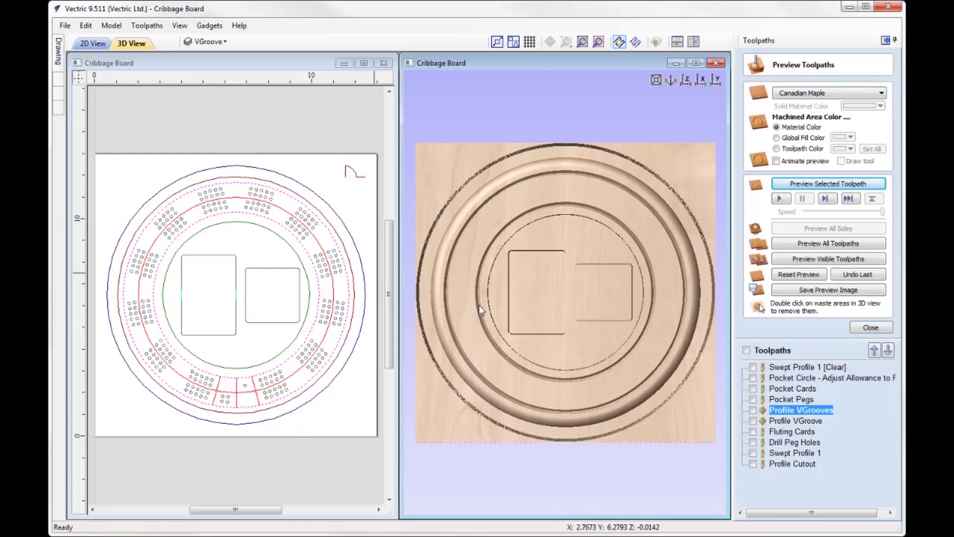
- Review the Profile VGroove toolpath's on-the-line V-bit settings and preview its grooves and divider lines on the board
{"action": "left_click_drag", "start_coordinate": [543, 313], "coordinate": [594, 325]}
{"action": "mouse_move", "coordinate": [787, 426]}
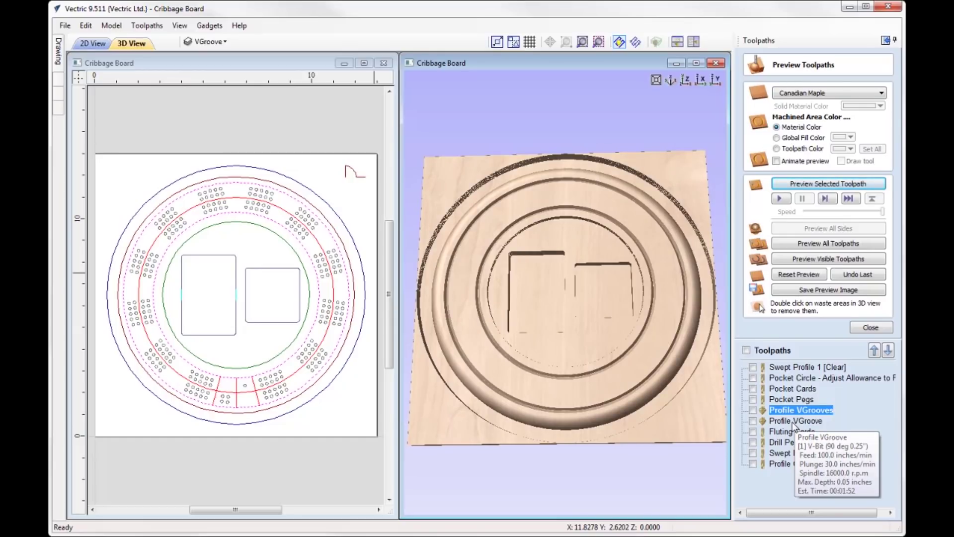
{"action": "double_click", "coordinate": [794, 423]}
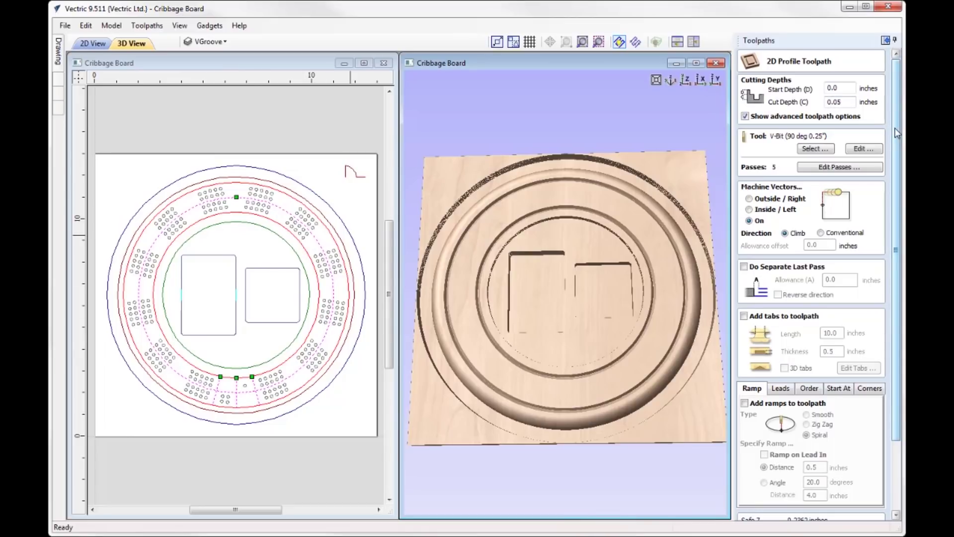
{"action": "left_click_drag", "start_coordinate": [897, 136], "coordinate": [903, 224]}
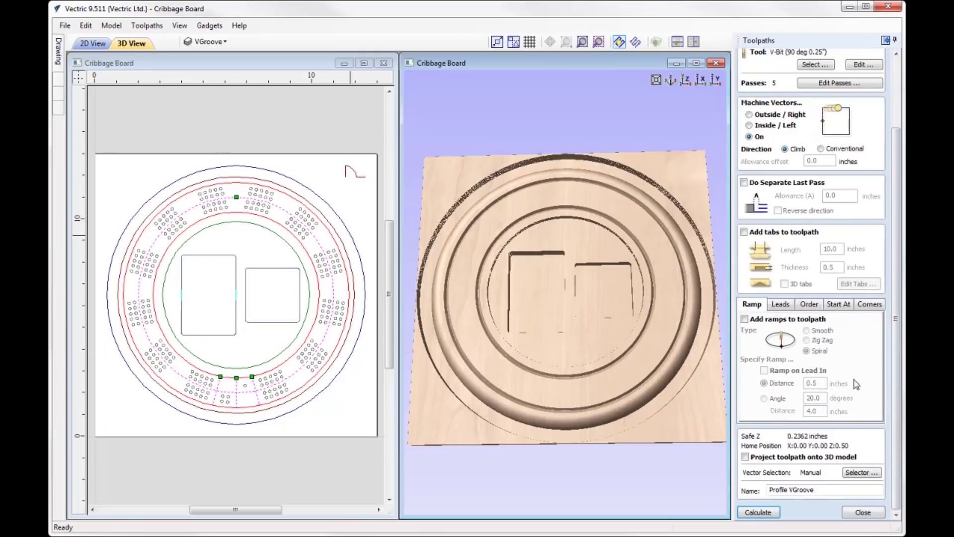
{"action": "left_click", "coordinate": [863, 513]}
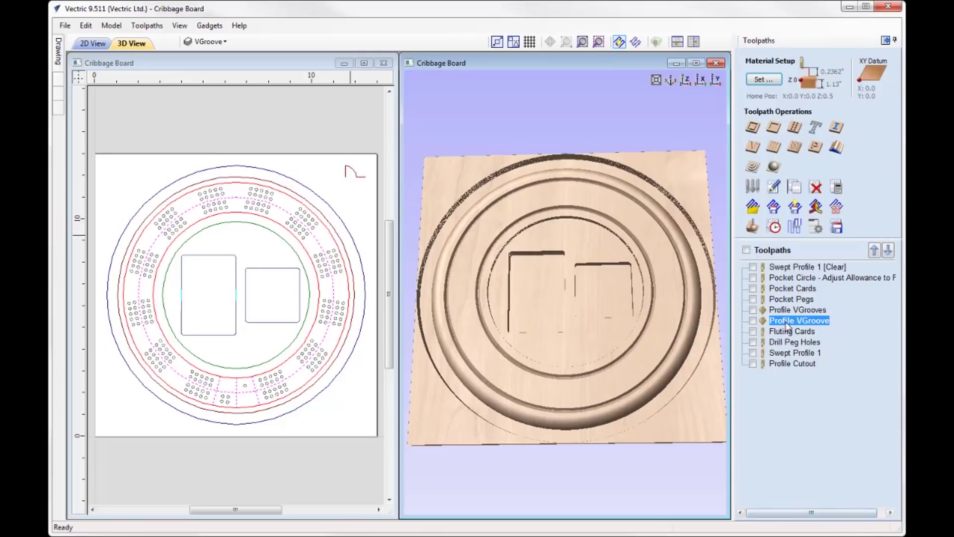
{"action": "scroll", "coordinate": [800, 295], "scroll_direction": "down", "scroll_amount": 3}
{"action": "left_click", "coordinate": [828, 184]}
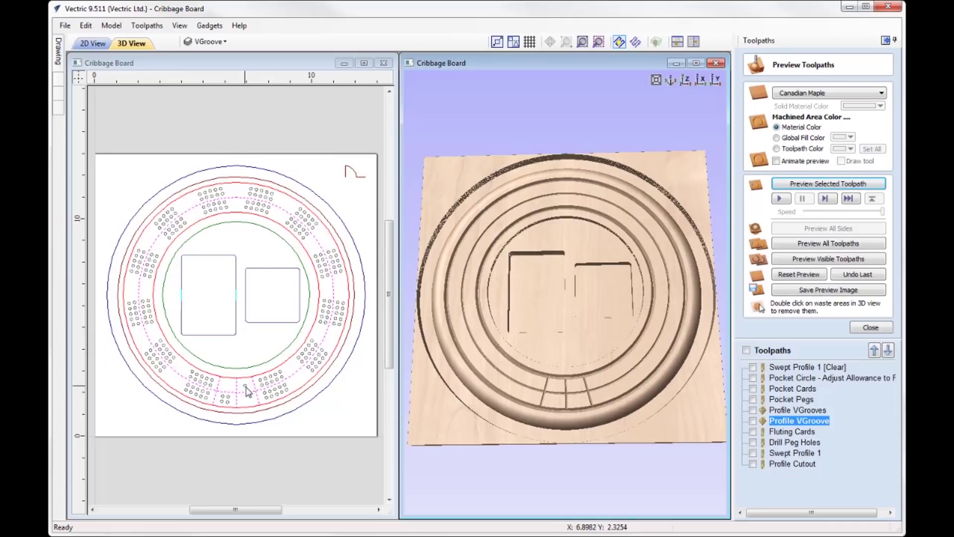
{"action": "left_click", "coordinate": [871, 329]}
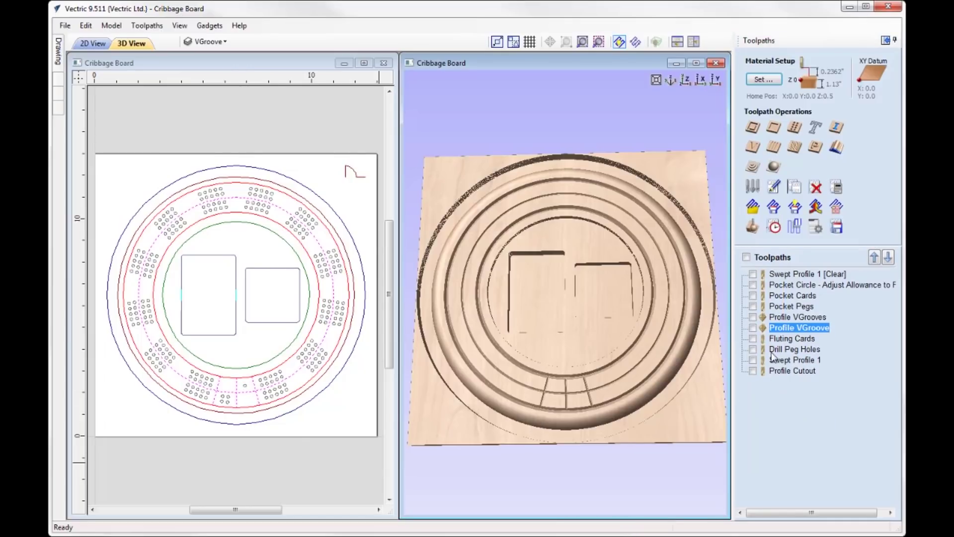
- Review the Fluting Cards toolpath's depth and ramp settings, then recalculate it and preview the finger flutes beside the card pocket
{"action": "left_click", "coordinate": [792, 340]}
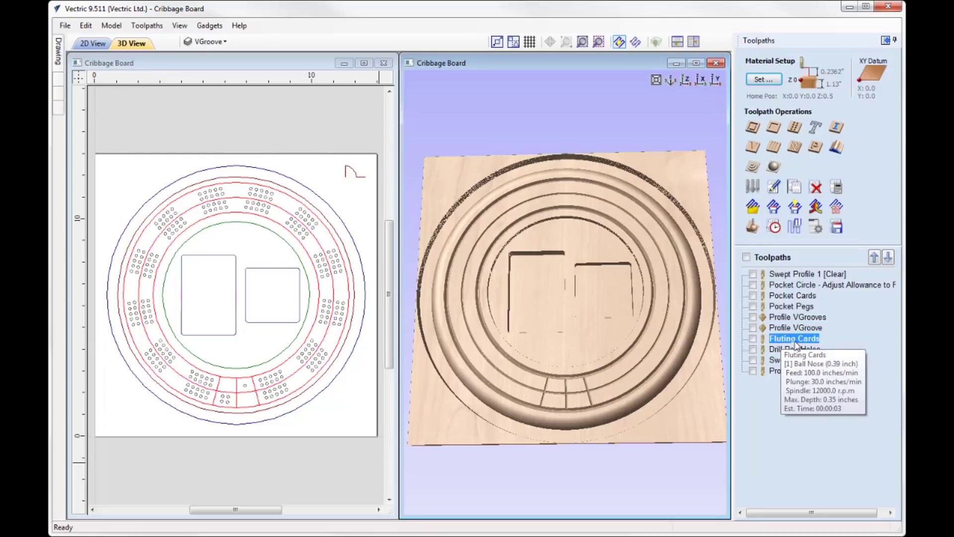
{"action": "double_click", "coordinate": [786, 342]}
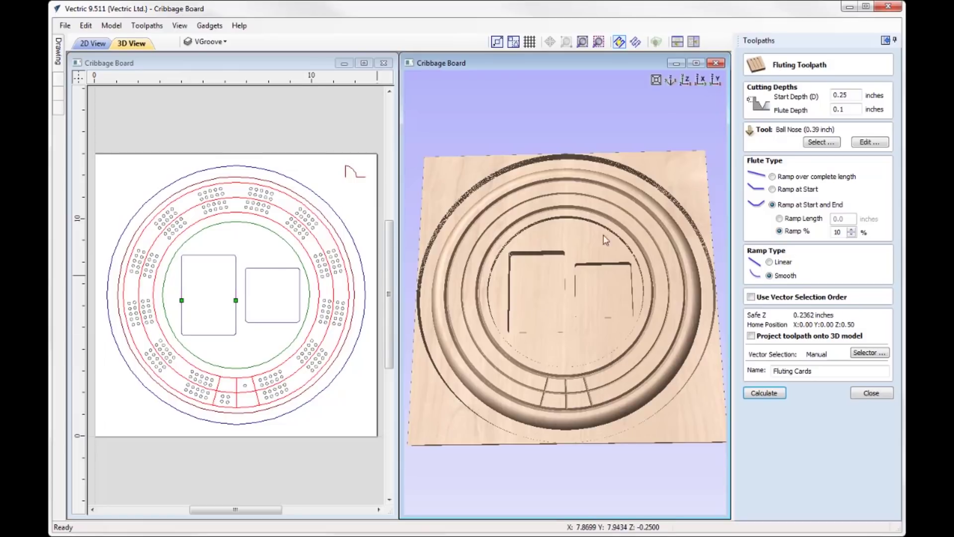
{"action": "left_click", "coordinate": [684, 82]}
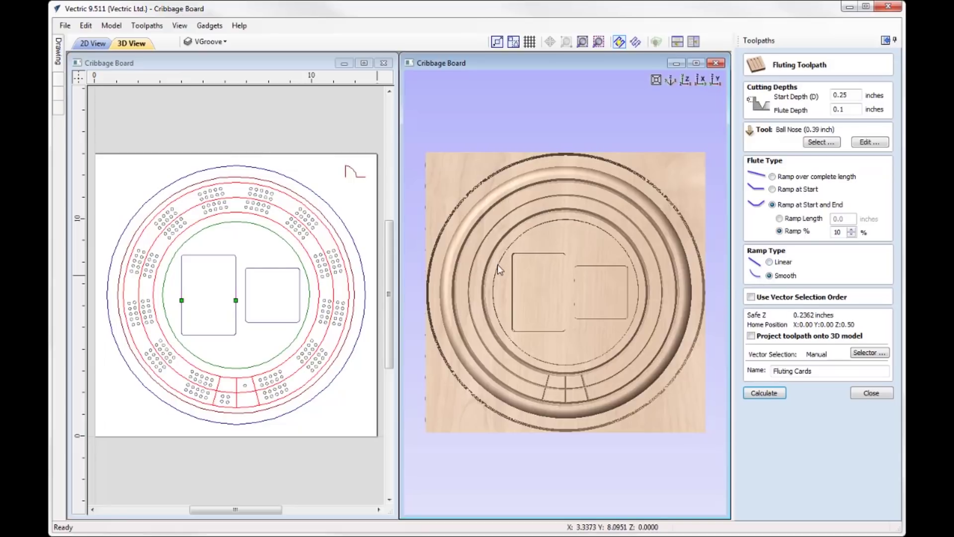
{"action": "left_click", "coordinate": [771, 393]}
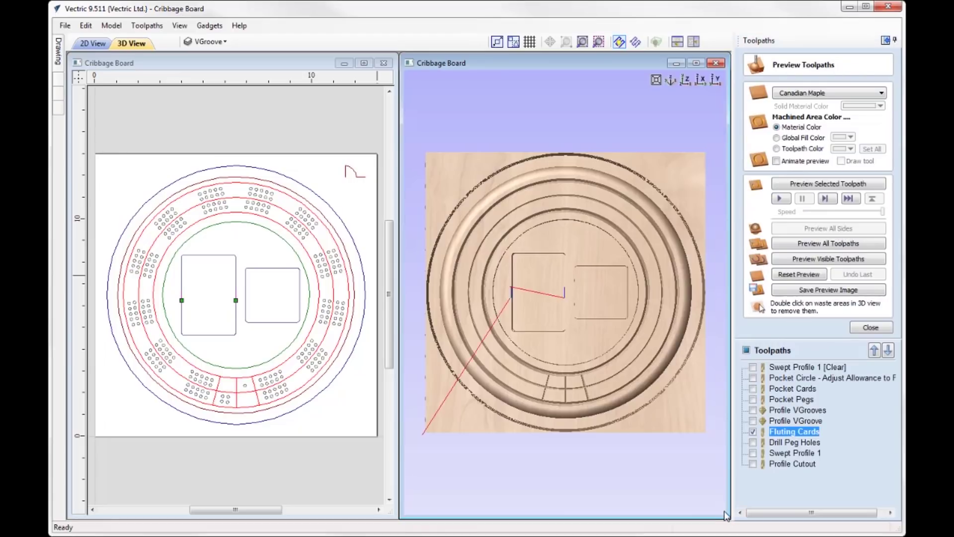
{"action": "left_click", "coordinate": [812, 186]}
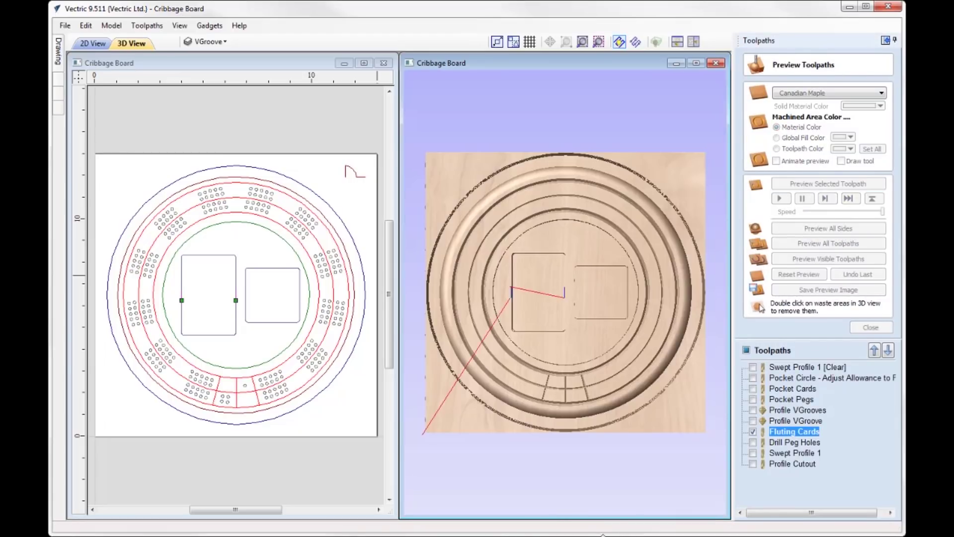
- Inspect the finger flutes on both sides of the card pocket up close, then return to the top-down 3D view
{"action": "left_click_drag", "start_coordinate": [541, 387], "coordinate": [548, 315]}
{"action": "scroll", "coordinate": [533, 331], "scroll_direction": "up", "scroll_amount": 5}
{"action": "left_click_drag", "start_coordinate": [547, 379], "coordinate": [525, 383]}
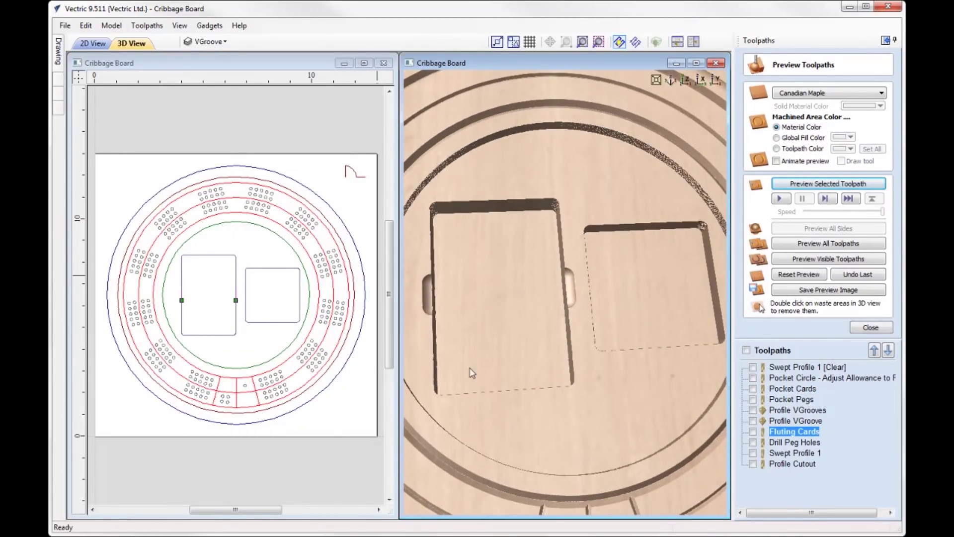
{"action": "scroll", "coordinate": [562, 365], "scroll_direction": "down", "scroll_amount": 4}
{"action": "scroll", "coordinate": [562, 365], "scroll_direction": "up", "scroll_amount": 2}
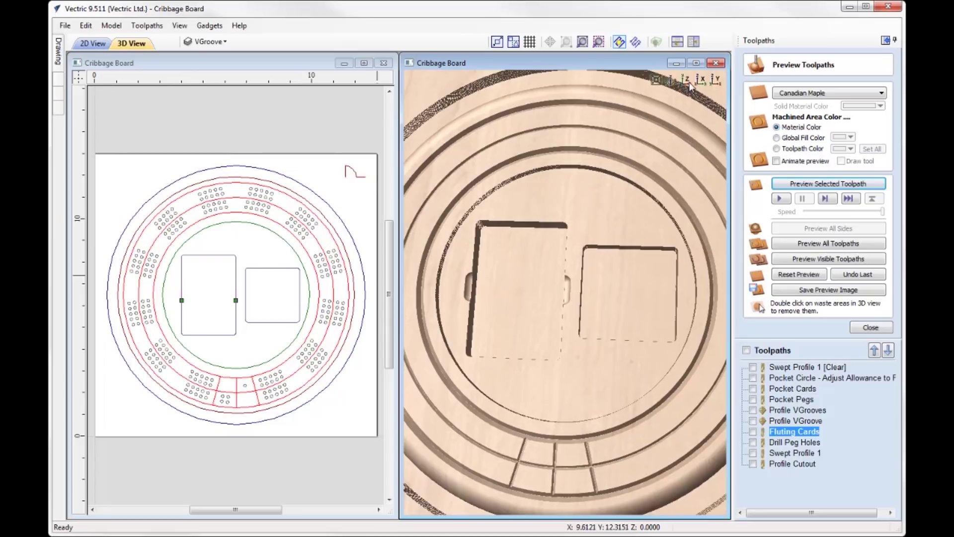
{"action": "left_click", "coordinate": [688, 81]}
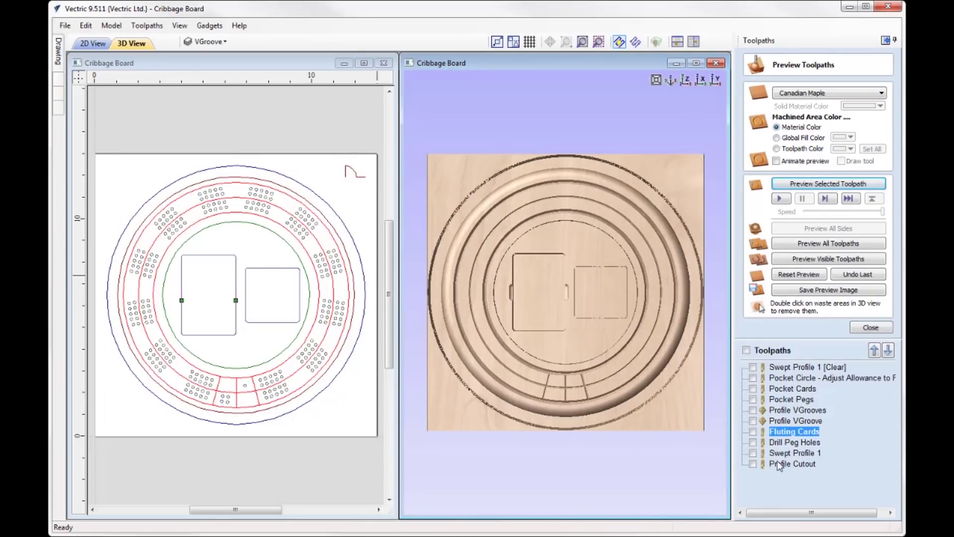
- Review the Drill Peg Holes toolpath's peck drilling settings and preview the drilled holes around the board
{"action": "left_click", "coordinate": [793, 443]}
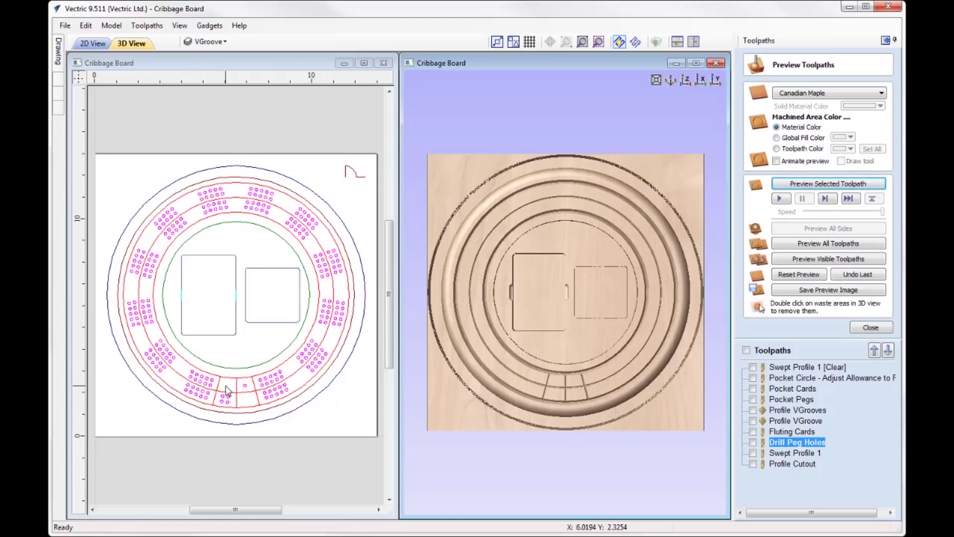
{"action": "double_click", "coordinate": [795, 444]}
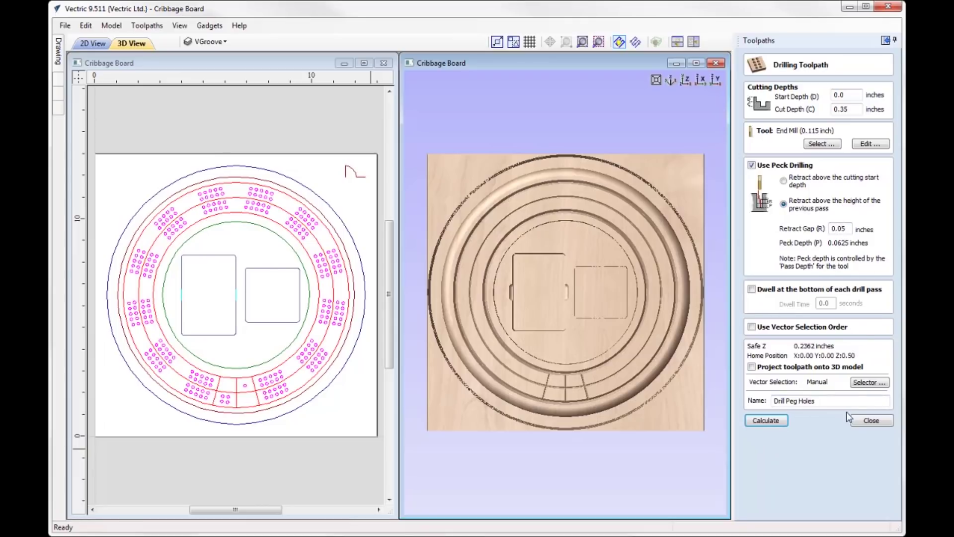
{"action": "left_click", "coordinate": [871, 420]}
{"action": "left_click", "coordinate": [754, 227]}
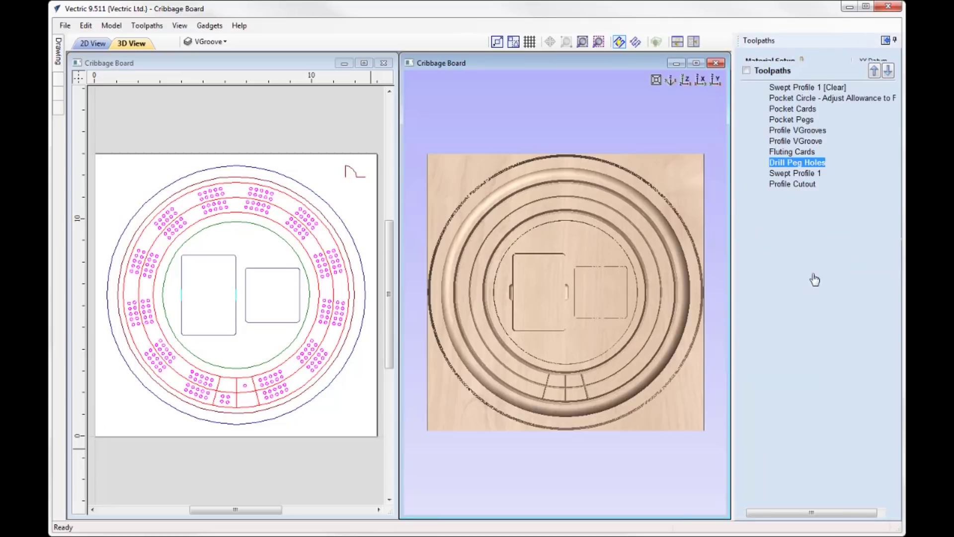
{"action": "left_click", "coordinate": [827, 183]}
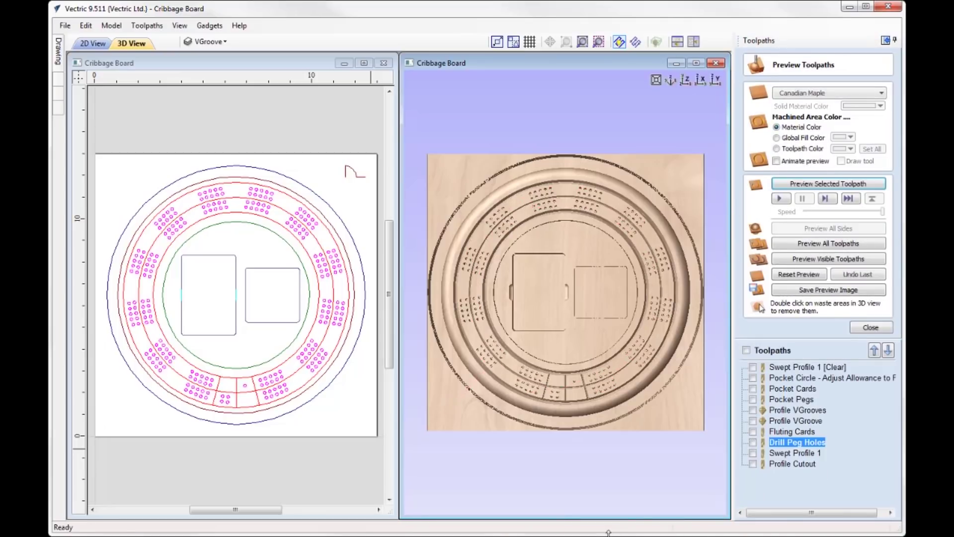
{"action": "left_click_drag", "start_coordinate": [589, 427], "coordinate": [556, 348]}
{"action": "left_click", "coordinate": [686, 80]}
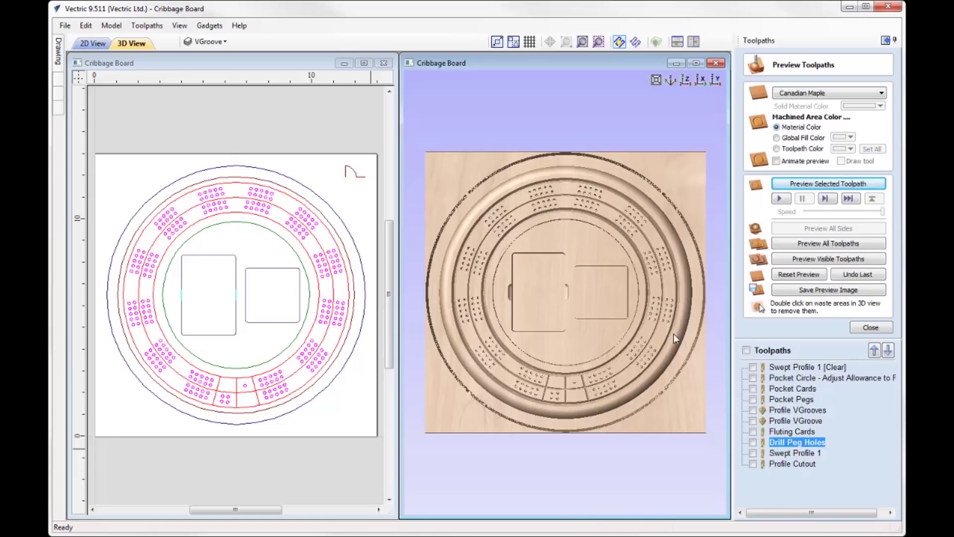
- Review the Profile Cutout toolpath's outside-profile settings and preview the cut around the board's outer edge
{"action": "left_click", "coordinate": [785, 464]}
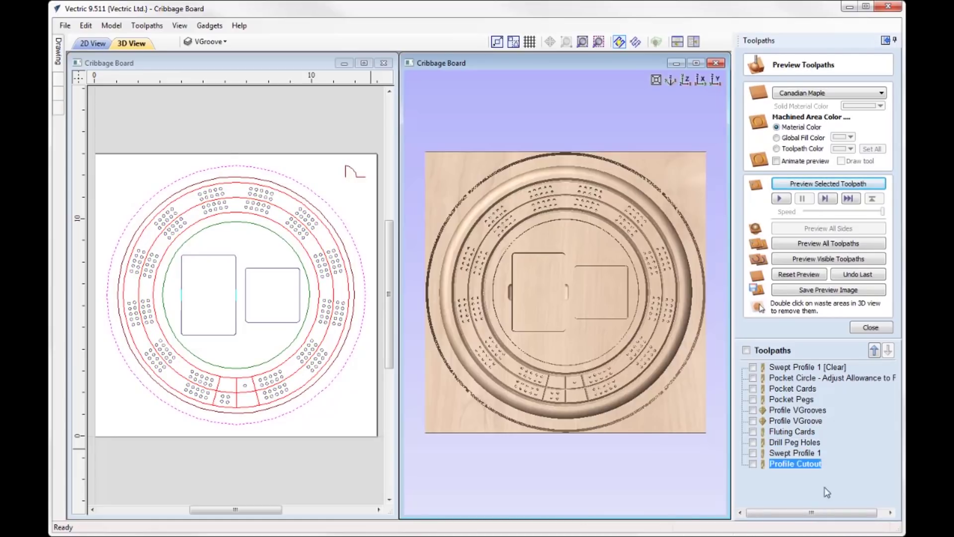
{"action": "double_click", "coordinate": [800, 468]}
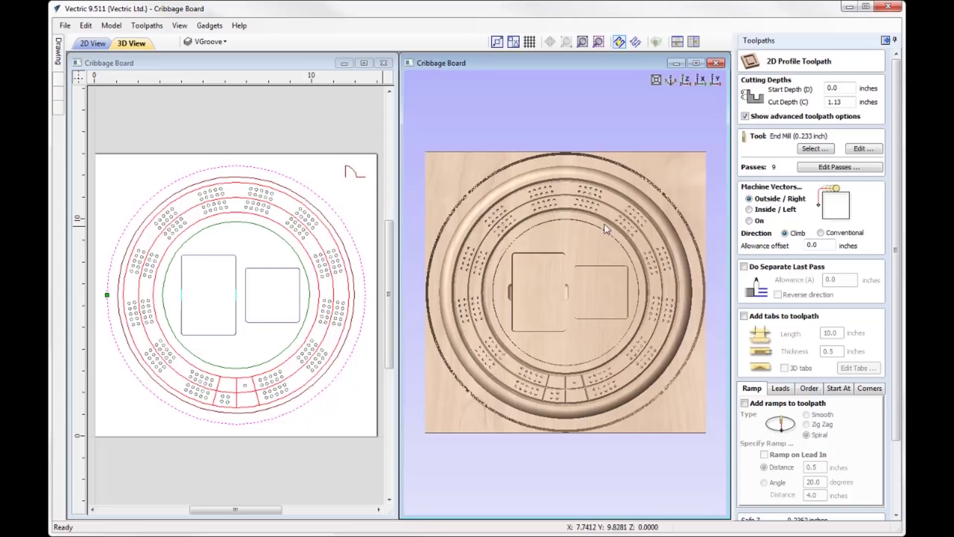
{"action": "scroll", "coordinate": [898, 331], "scroll_direction": "down", "scroll_amount": 3}
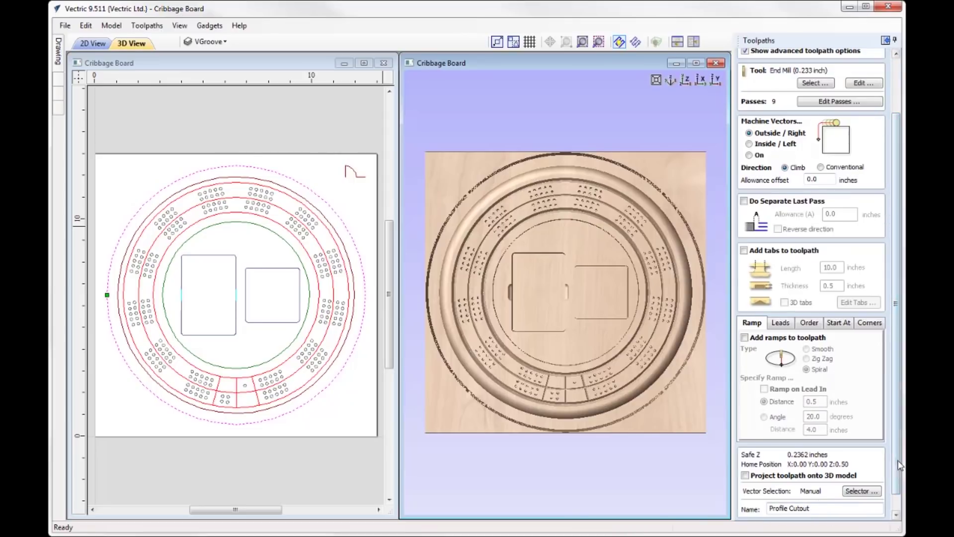
{"action": "scroll", "coordinate": [897, 512], "scroll_direction": "down", "scroll_amount": 2}
{"action": "left_click", "coordinate": [863, 512]}
{"action": "left_click", "coordinate": [753, 227]}
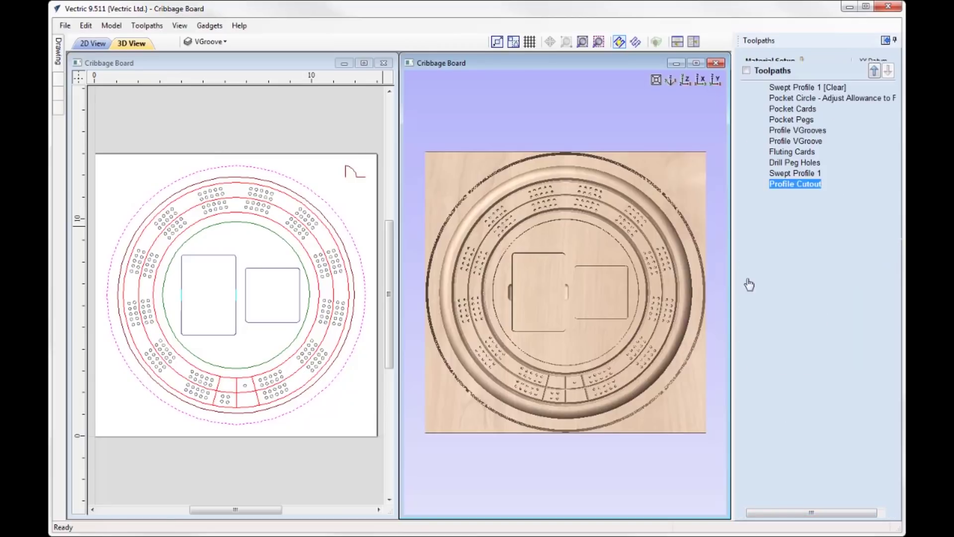
{"action": "left_click", "coordinate": [843, 185]}
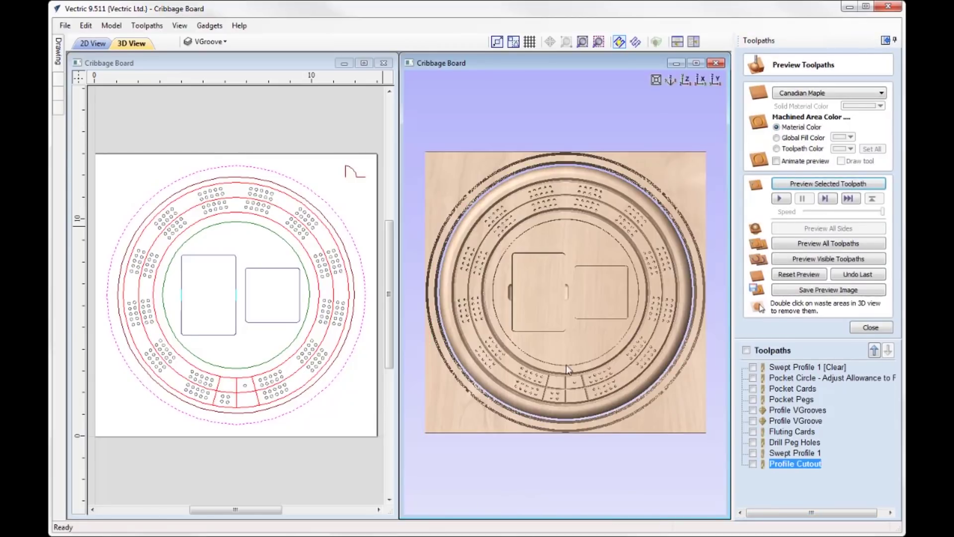
- Remove the waste material around the cut-out board in the preview and inspect the finished board in an isometric view
{"action": "double_click", "coordinate": [689, 419]}
{"action": "left_click_drag", "start_coordinate": [529, 409], "coordinate": [679, 119]}
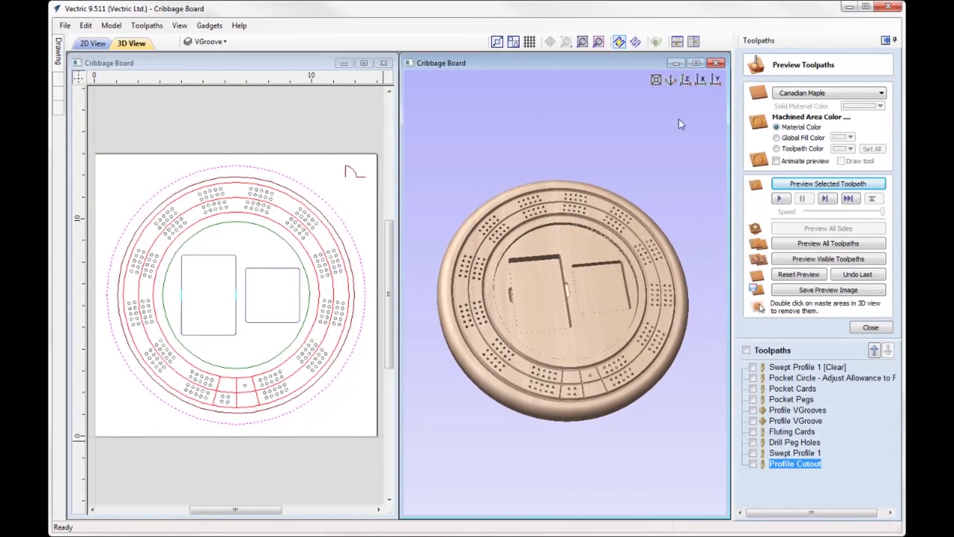
{"action": "left_click", "coordinate": [672, 80]}
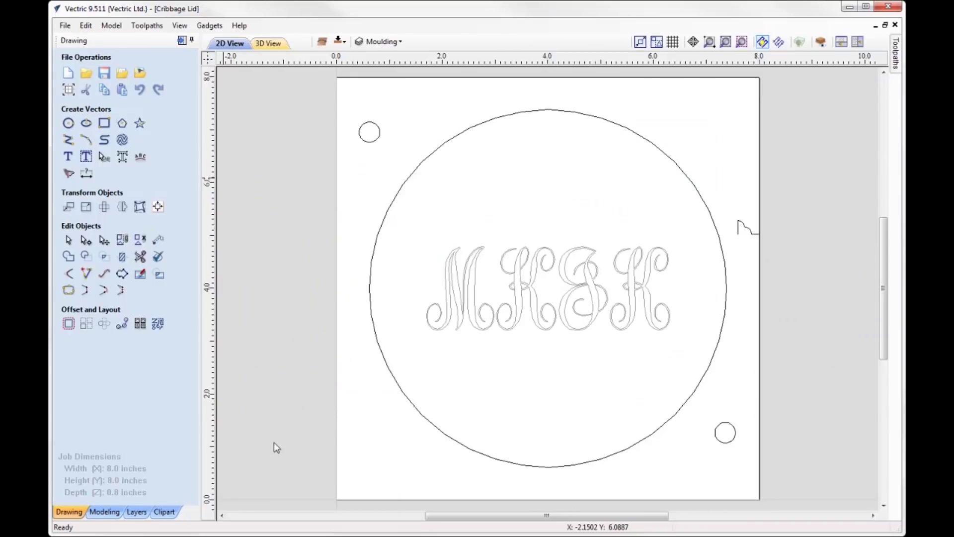
- Flip the Cribbage Lid job between its two sides to compare their vectors, finishing on the top side with the monogram
{"action": "left_click", "coordinate": [336, 44]}
{"action": "left_click", "coordinate": [336, 44]}
{"action": "left_click", "coordinate": [336, 44]}
{"action": "left_click", "coordinate": [336, 44]}
{"action": "left_click", "coordinate": [339, 41]}
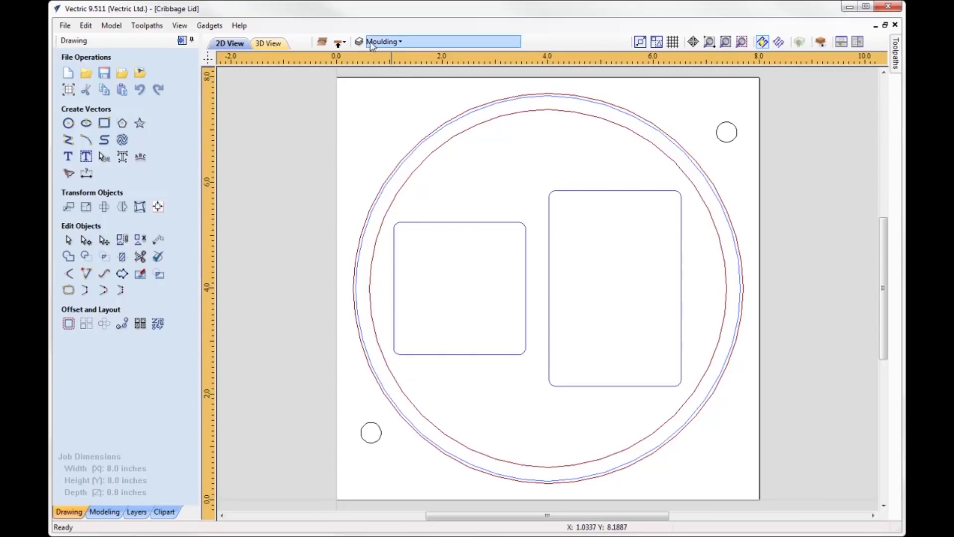
{"action": "left_click", "coordinate": [339, 42]}
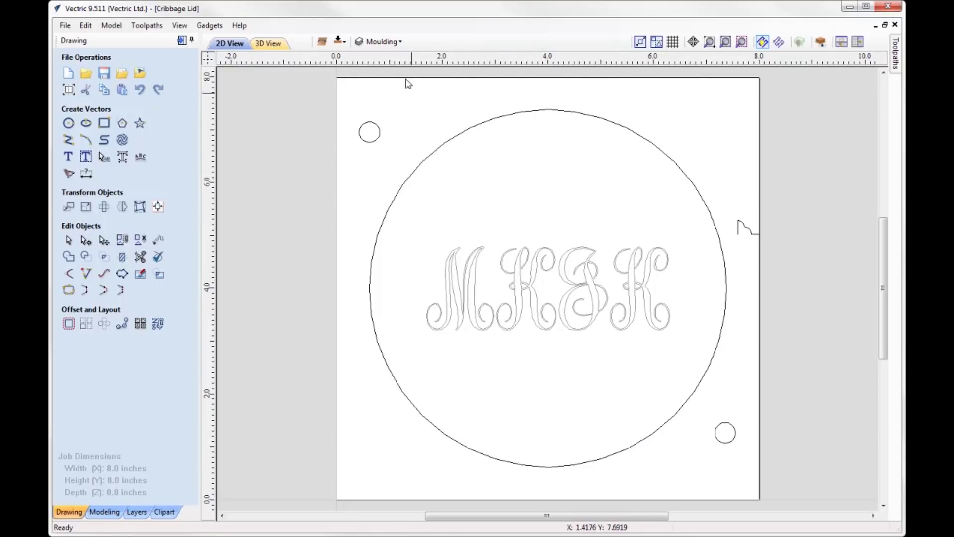
- Display the Swept Profile 1 toolpath of the lid's top side, with the 2D and 3D views side by side
{"action": "left_click", "coordinate": [182, 40]}
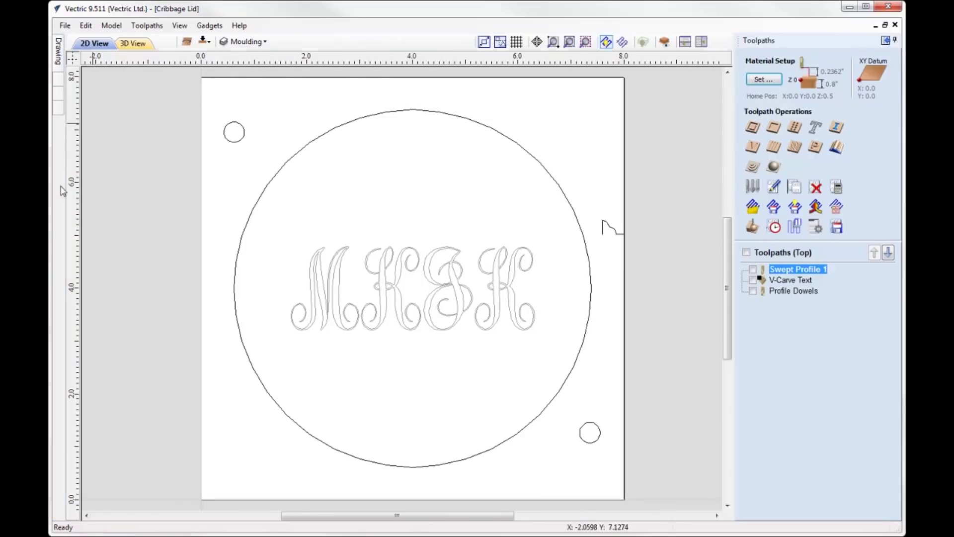
{"action": "left_click", "coordinate": [754, 269]}
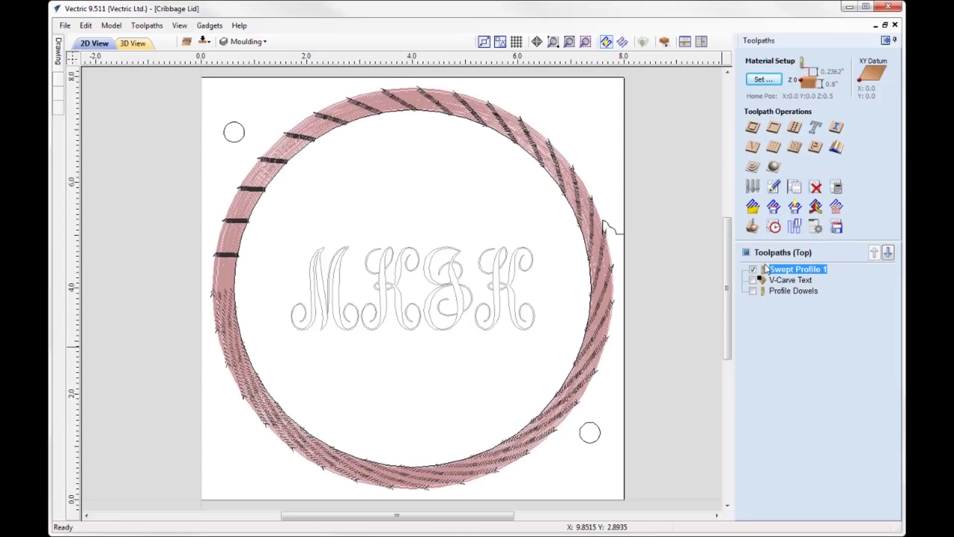
{"action": "left_click", "coordinate": [701, 41]}
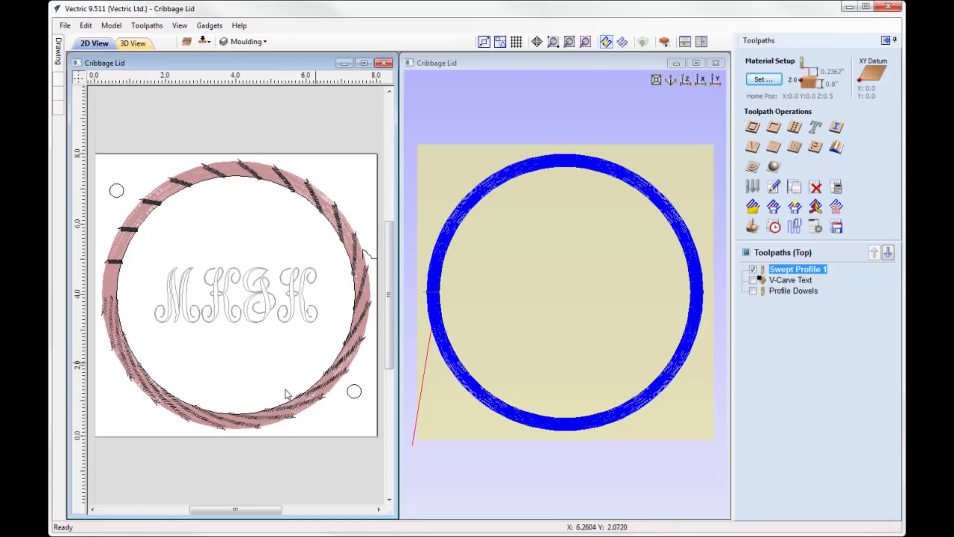
- Review the lid's Swept Profile 1 moulding toolpath settings and preview the moulded rim in the 3D view
{"action": "double_click", "coordinate": [799, 269]}
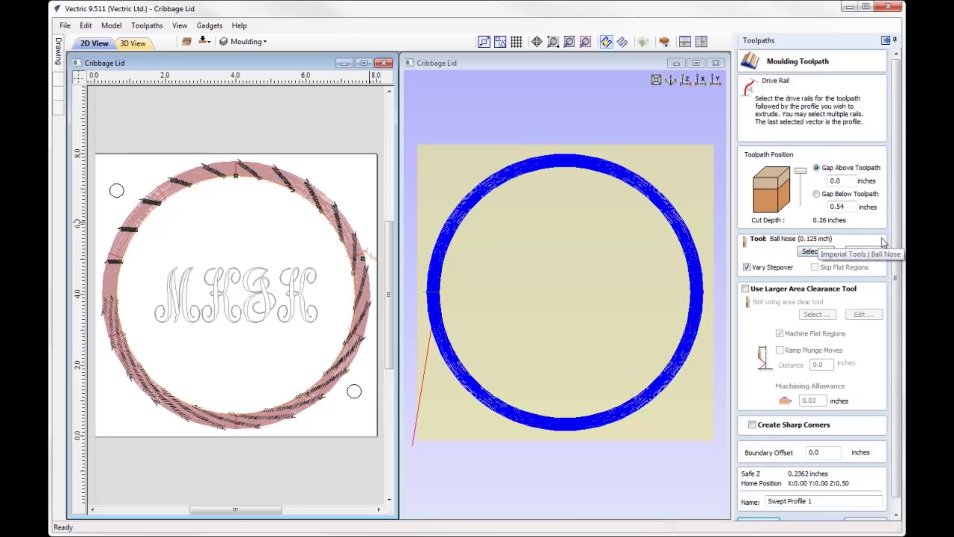
{"action": "scroll", "coordinate": [894, 316], "scroll_direction": "down", "scroll_amount": 2}
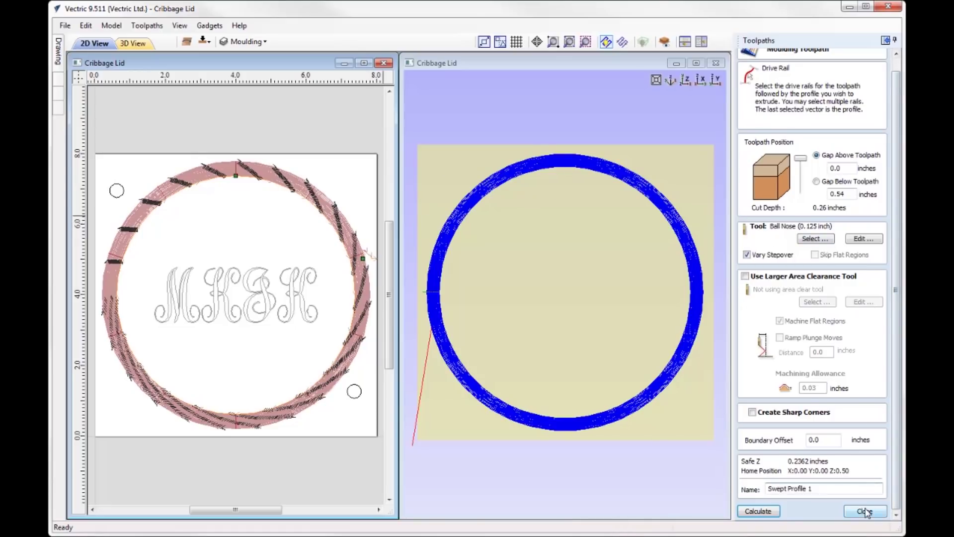
{"action": "left_click", "coordinate": [865, 511]}
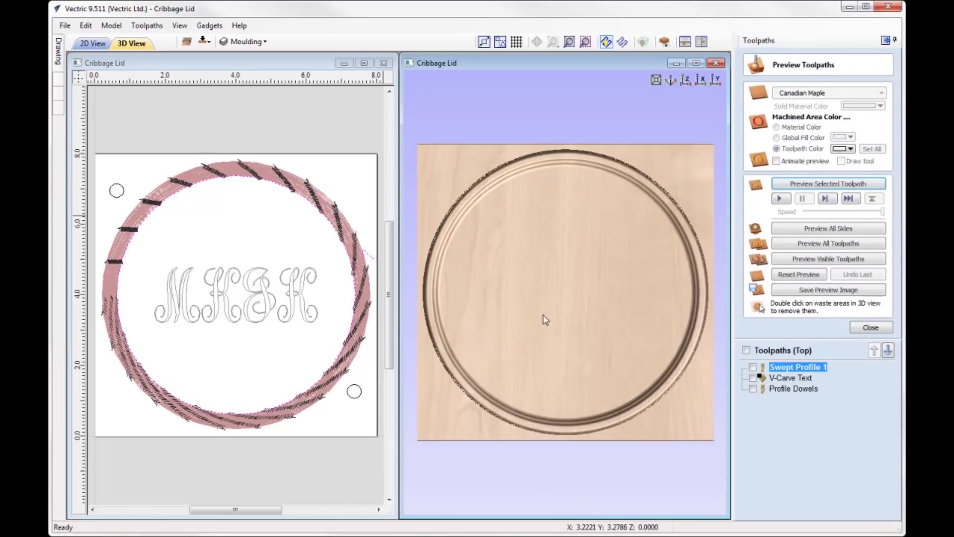
- Change the material shown in the lid's 3D preview to Cherry
{"action": "left_click", "coordinate": [840, 97]}
{"action": "scroll", "coordinate": [827, 145], "scroll_direction": "up", "scroll_amount": 4}
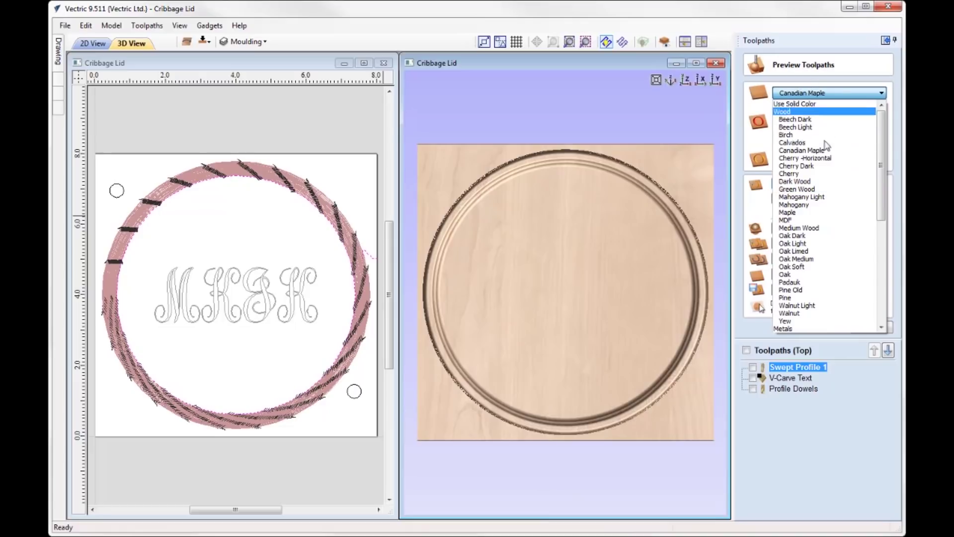
{"action": "left_click", "coordinate": [810, 174]}
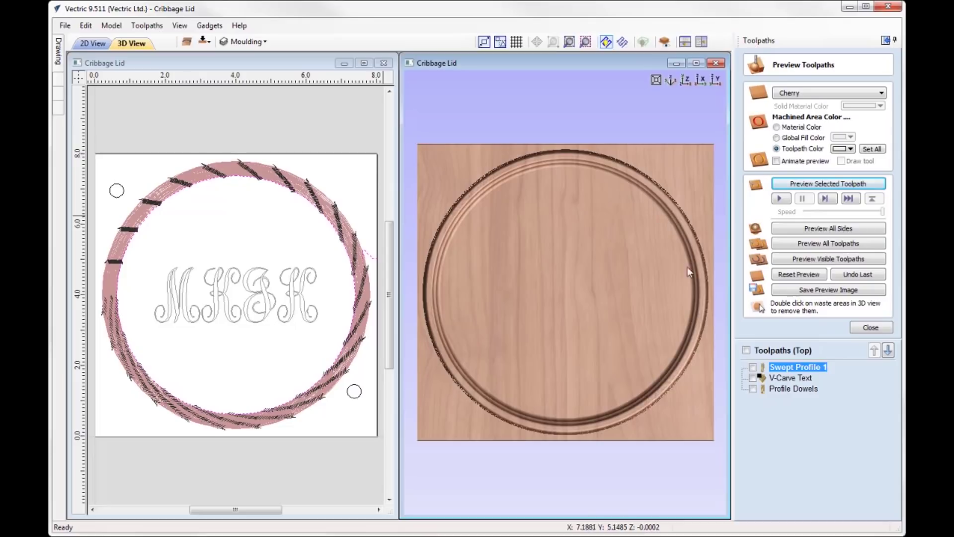
- Review the V-Carve Text toolpath settings, preview the carved monogram on the lid, and inspect it at an angle and from above
{"action": "left_click", "coordinate": [794, 379]}
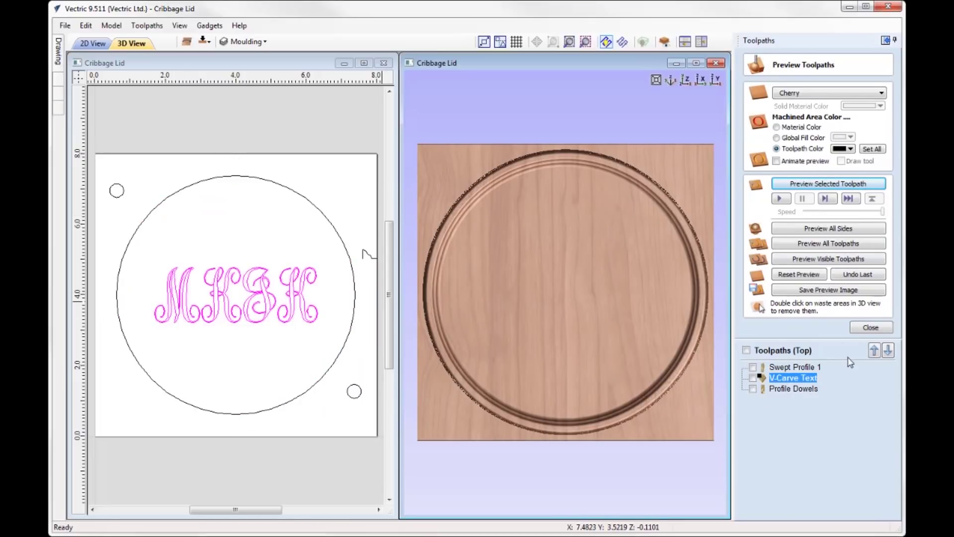
{"action": "double_click", "coordinate": [794, 378]}
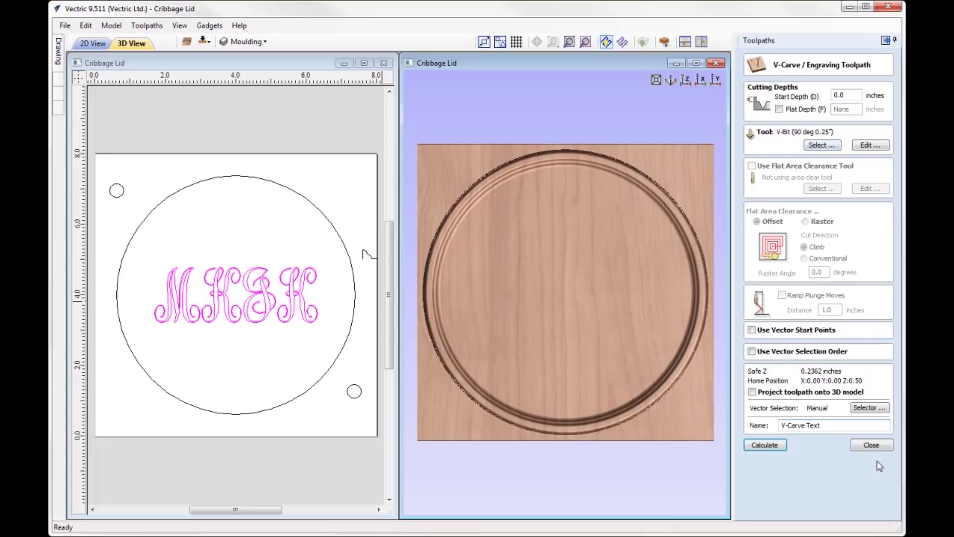
{"action": "left_click", "coordinate": [875, 445]}
{"action": "left_click", "coordinate": [758, 230]}
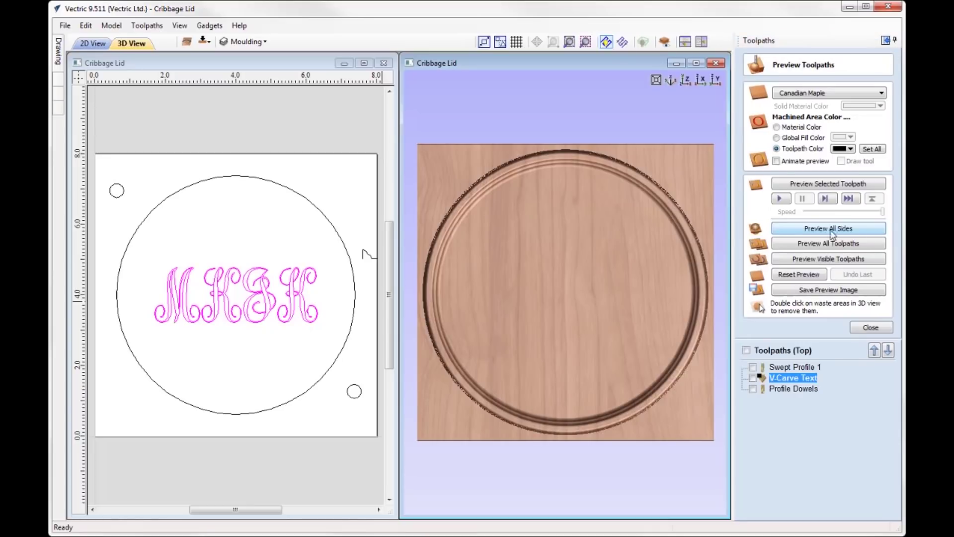
{"action": "left_click", "coordinate": [834, 185]}
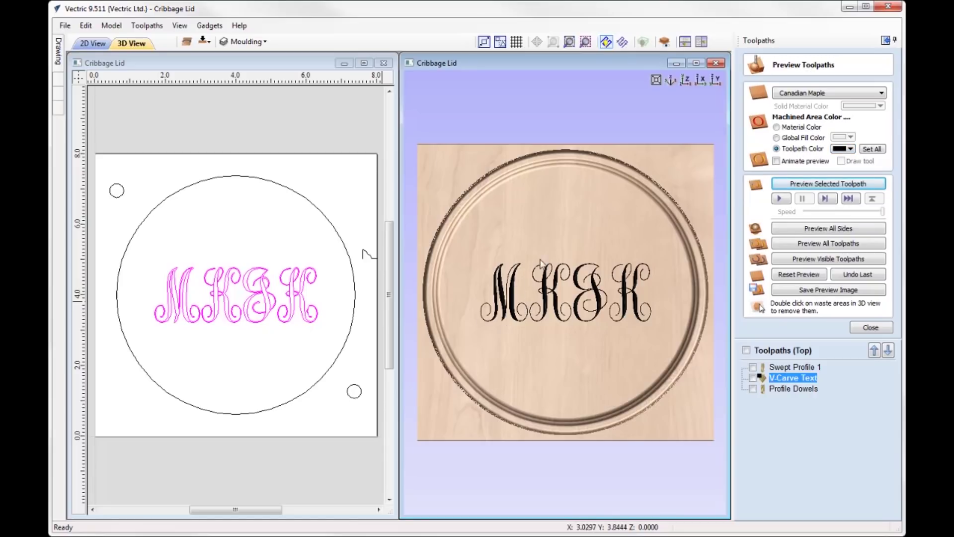
{"action": "left_click_drag", "start_coordinate": [590, 380], "coordinate": [613, 245]}
{"action": "left_click", "coordinate": [686, 81]}
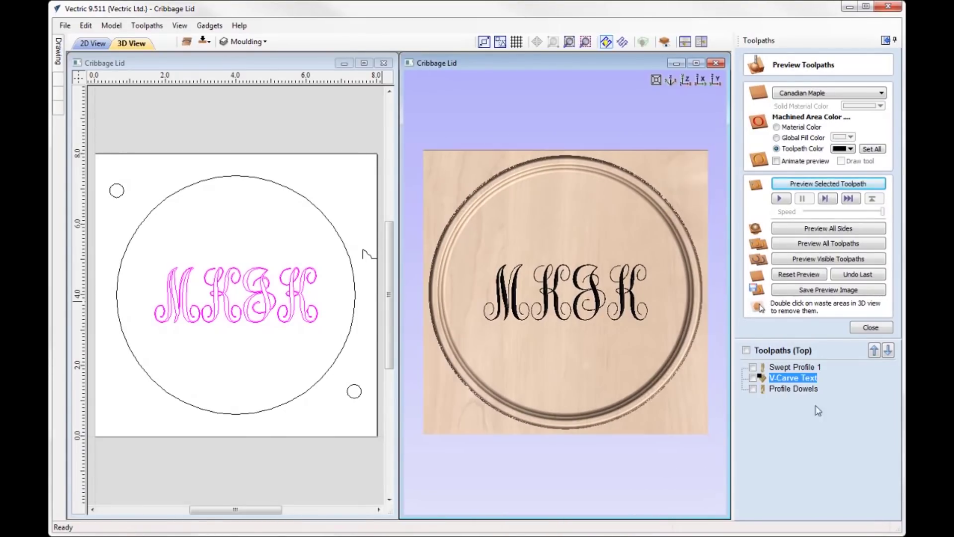
- Show which vectors the Profile Dowels toolpath uses, close the preview, and flip the lid job to its bottom side
{"action": "left_click", "coordinate": [788, 389]}
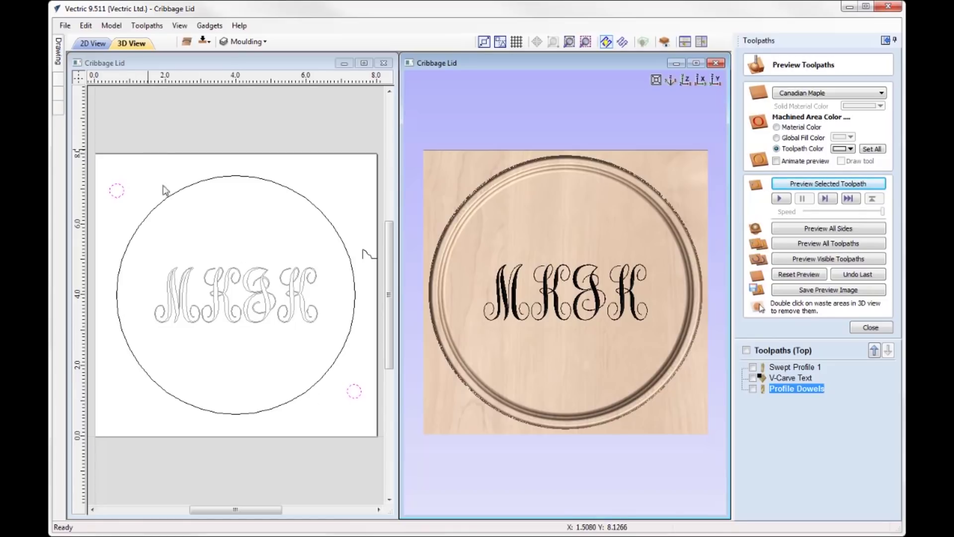
{"action": "left_click", "coordinate": [871, 328]}
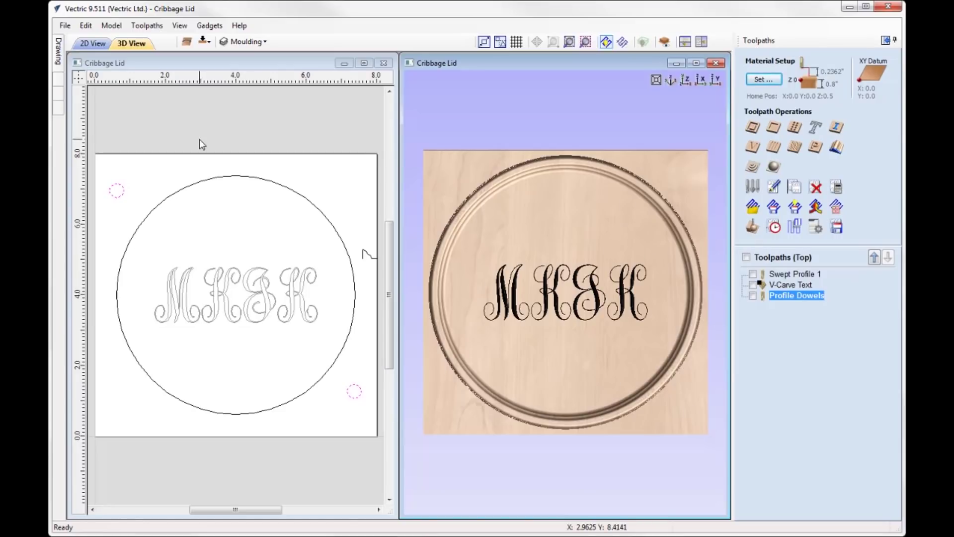
{"action": "left_click", "coordinate": [204, 42]}
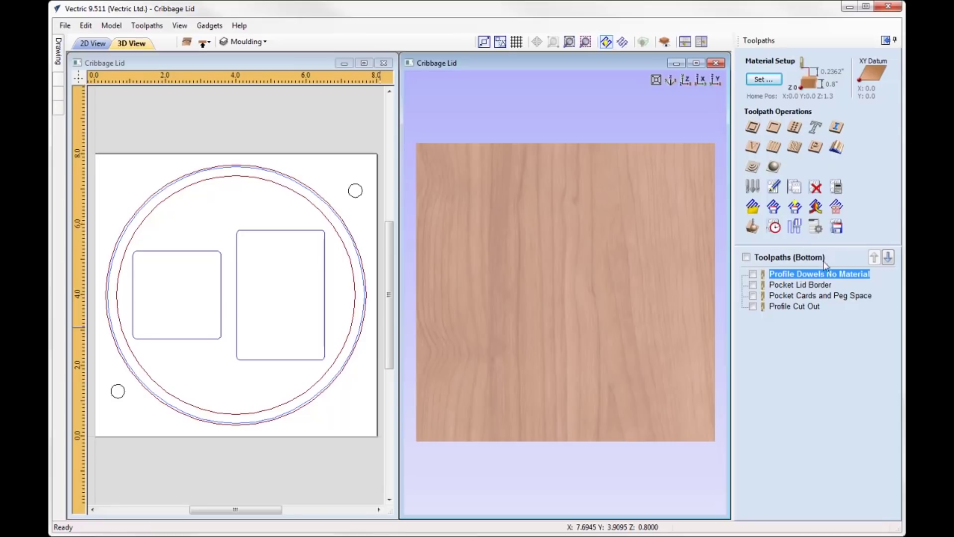
{"action": "mouse_move", "coordinate": [828, 278]}
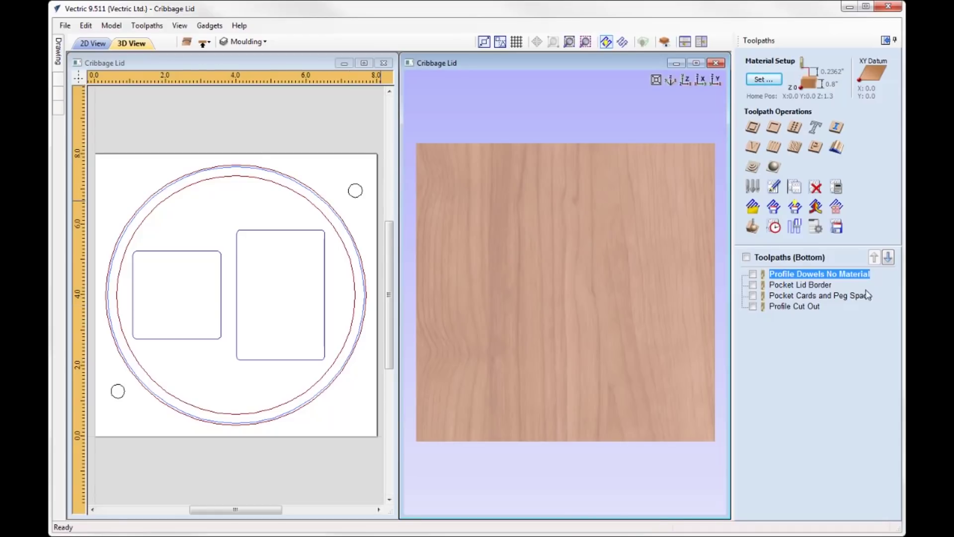
- Review the Pocket Lid Border toolpath settings, preview the pocket on the lid's bottom side, and inspect it from several angles
{"action": "left_click", "coordinate": [796, 285]}
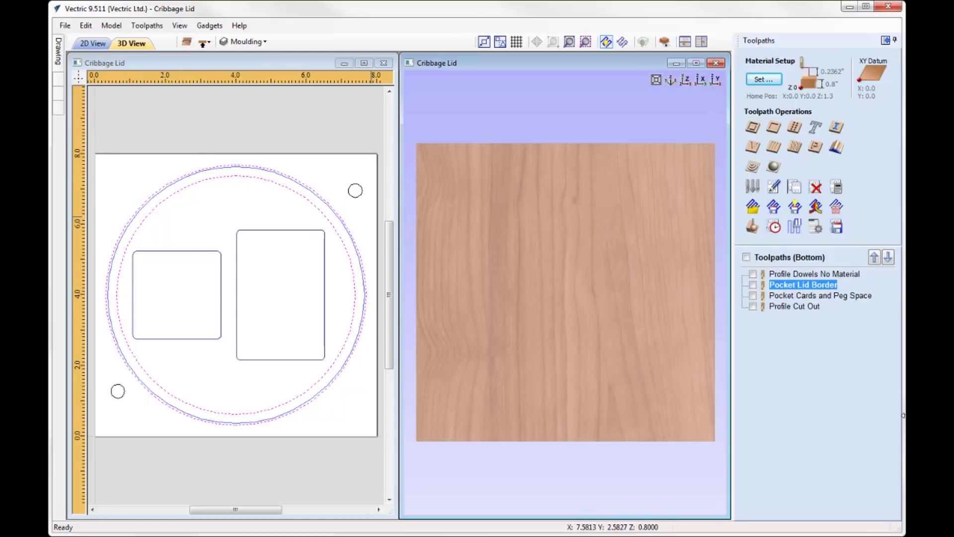
{"action": "double_click", "coordinate": [798, 285]}
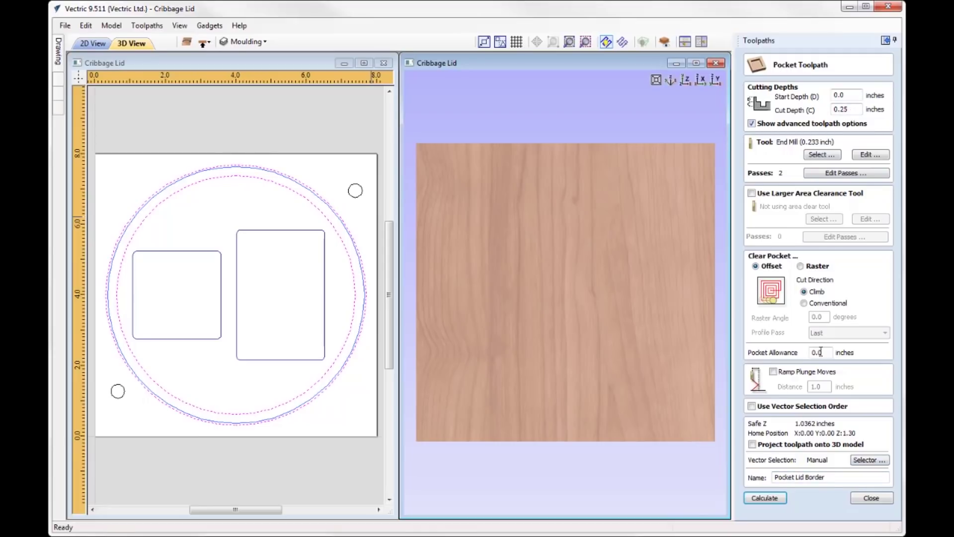
{"action": "left_click", "coordinate": [871, 497]}
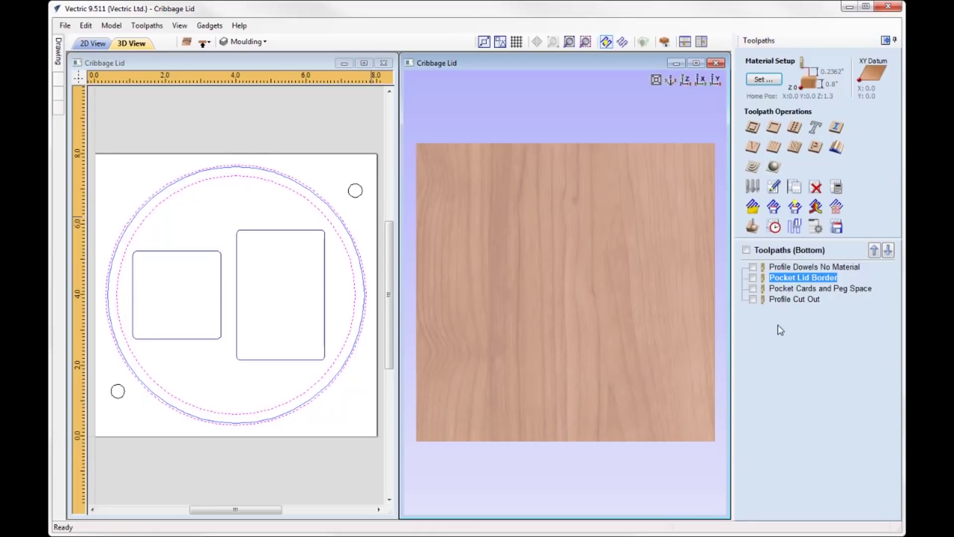
{"action": "left_click", "coordinate": [751, 195]}
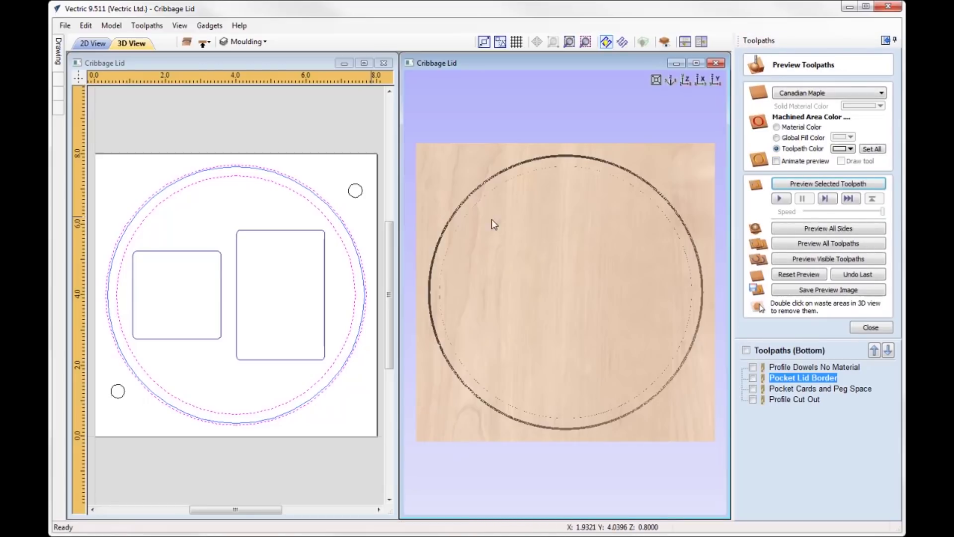
{"action": "left_click_drag", "start_coordinate": [486, 298], "coordinate": [499, 180]}
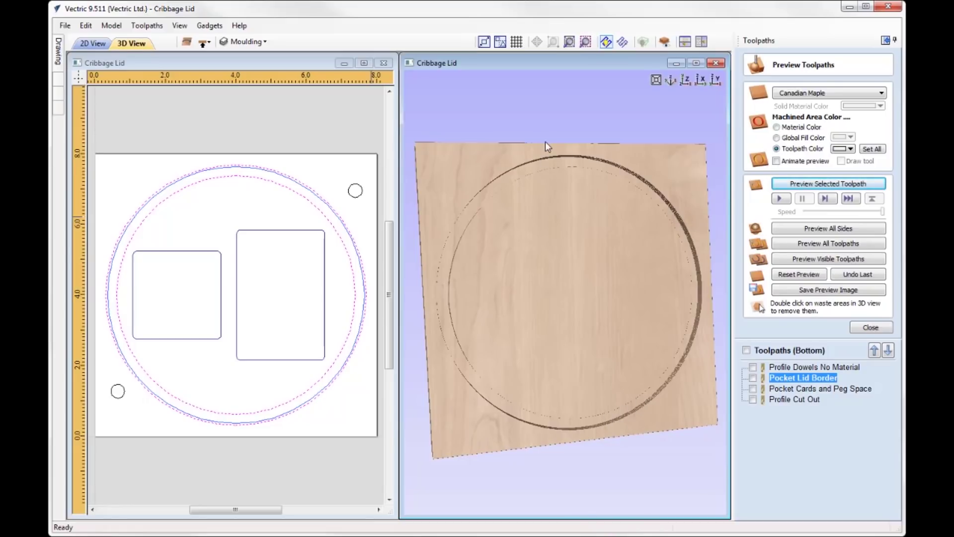
{"action": "left_click_drag", "start_coordinate": [538, 339], "coordinate": [542, 330]}
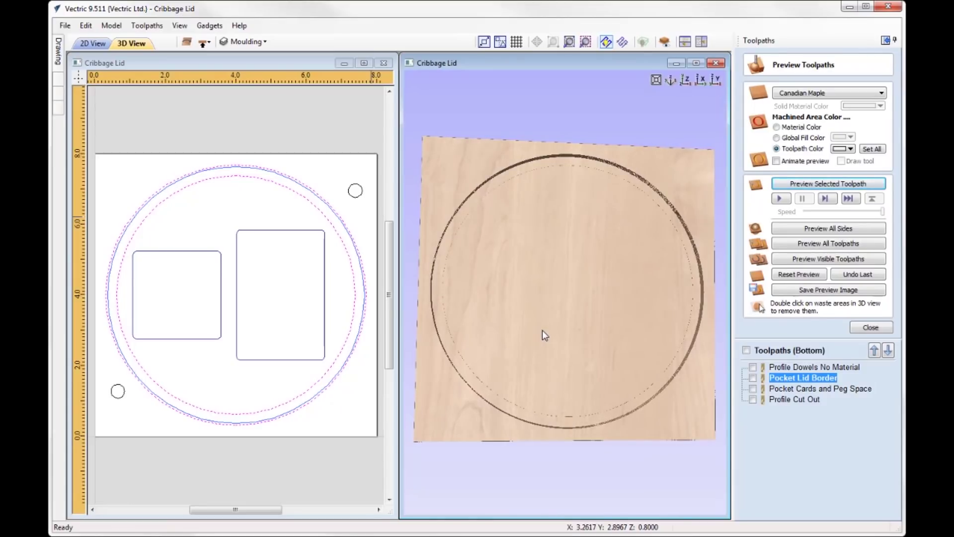
- Review the Pocket Cards and Peg Space settings, calculate the toolpath, and preview both rectangular pockets in the lid
{"action": "left_click", "coordinate": [831, 392]}
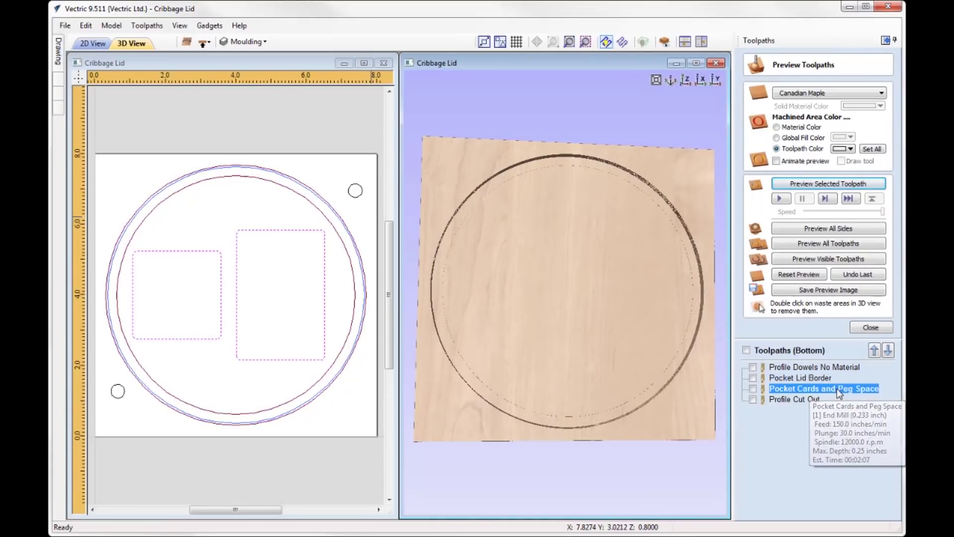
{"action": "double_click", "coordinate": [807, 389]}
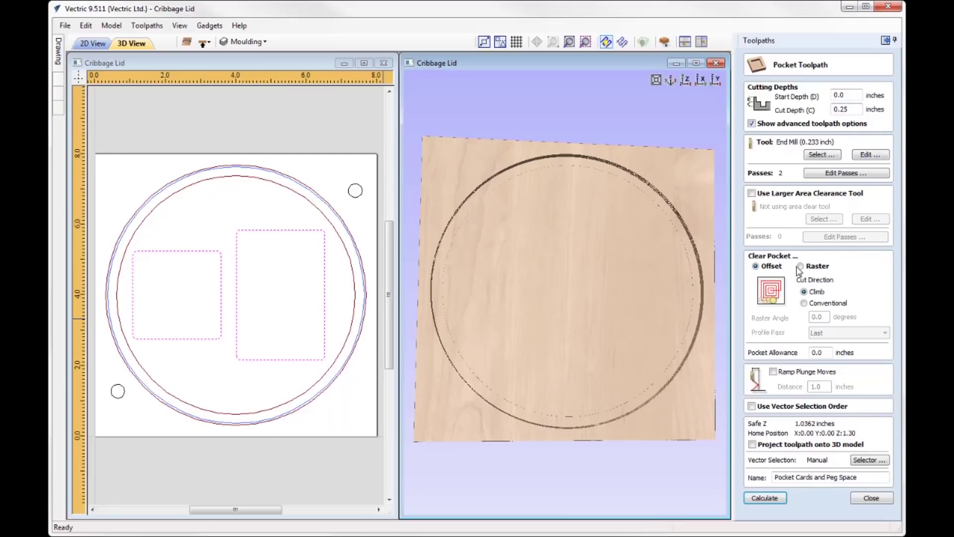
{"action": "left_click", "coordinate": [765, 498]}
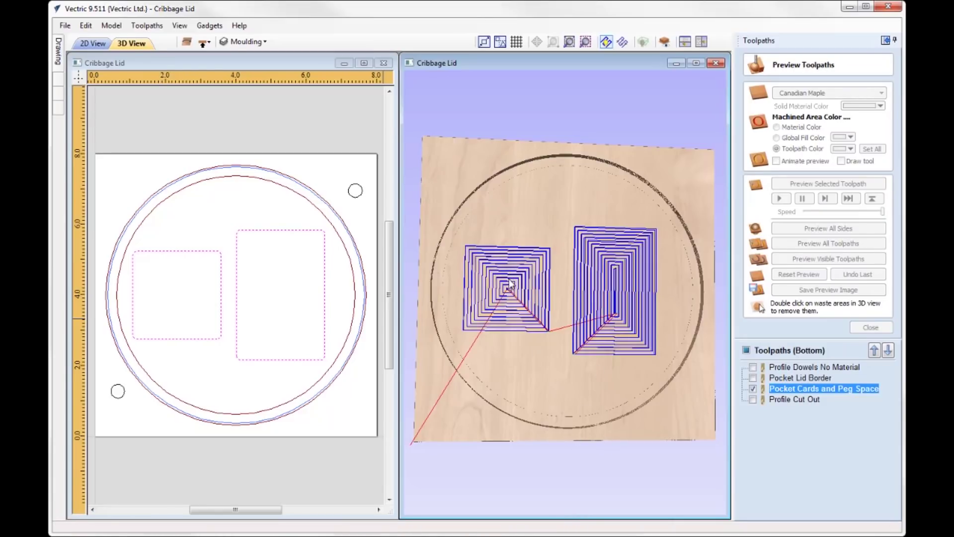
{"action": "left_click_drag", "start_coordinate": [609, 358], "coordinate": [589, 354]}
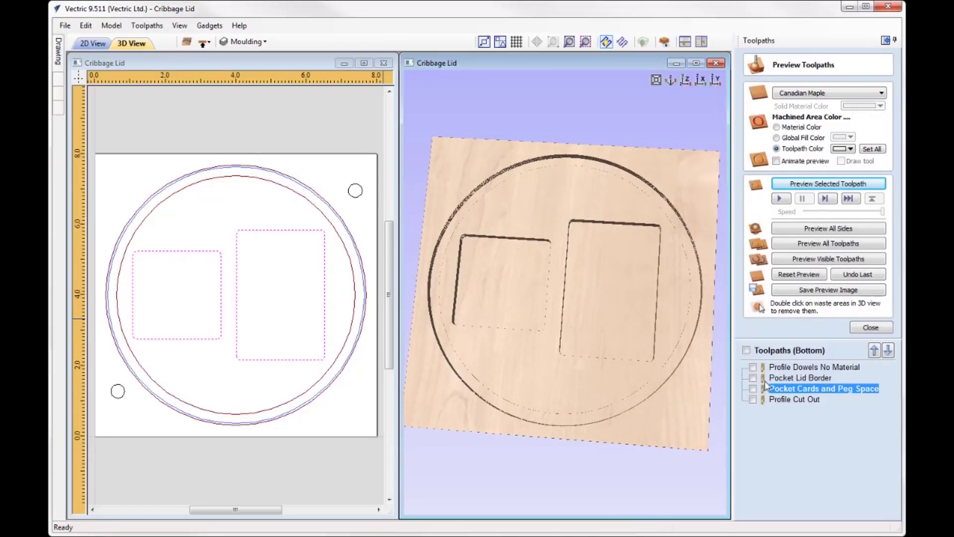
- Review the Profile Cut Out toolpath's depth, tool and tab settings, and preview the lid's outer cut
{"action": "left_click", "coordinate": [784, 405]}
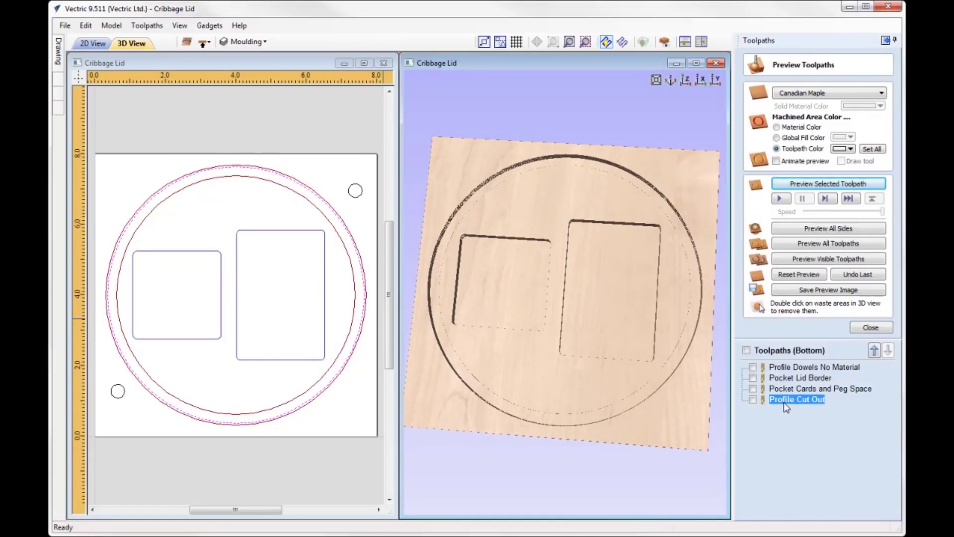
{"action": "double_click", "coordinate": [783, 401]}
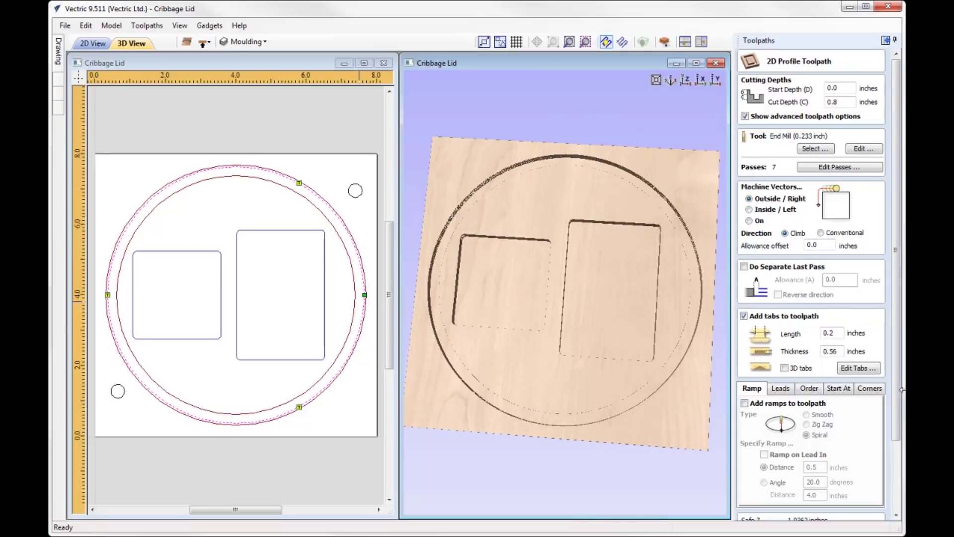
{"action": "scroll", "coordinate": [902, 390], "scroll_direction": "down", "scroll_amount": 3}
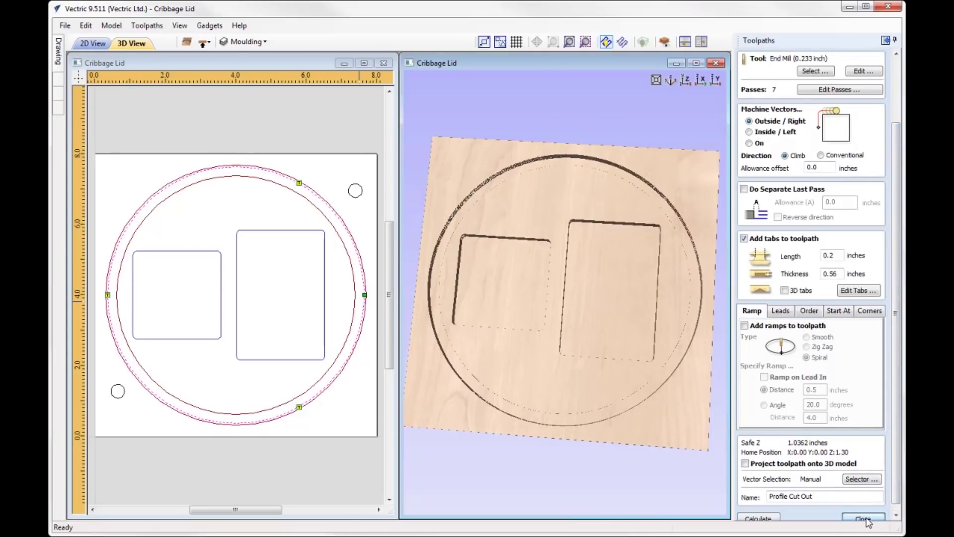
{"action": "left_click", "coordinate": [864, 518]}
{"action": "scroll", "coordinate": [747, 234], "scroll_direction": "down", "scroll_amount": 5}
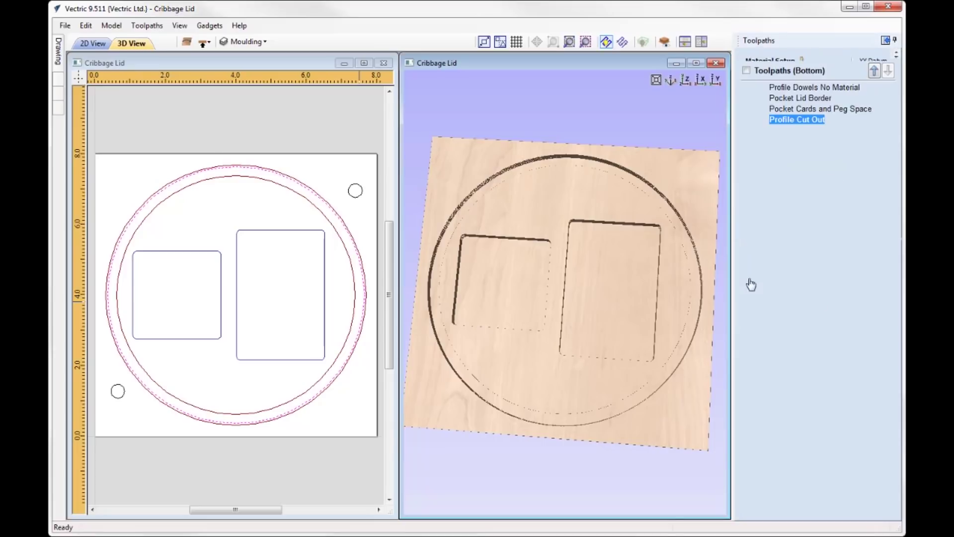
{"action": "left_click", "coordinate": [837, 184]}
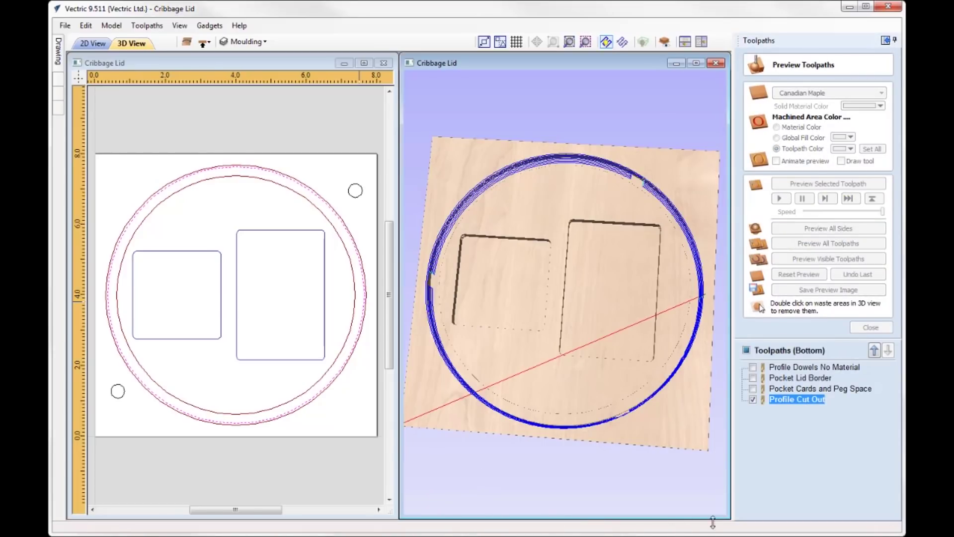
- Preview the machining of all sides of the lid together and inspect the two-sided result in the 3D view
{"action": "left_click_drag", "start_coordinate": [575, 396], "coordinate": [551, 398]}
{"action": "left_click", "coordinate": [833, 229]}
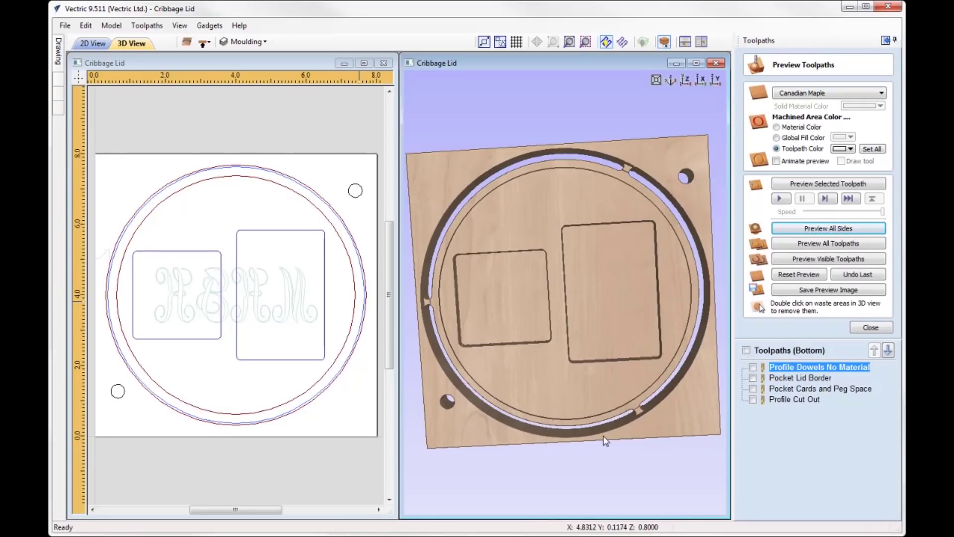
{"action": "left_click_drag", "start_coordinate": [582, 404], "coordinate": [275, 469]}
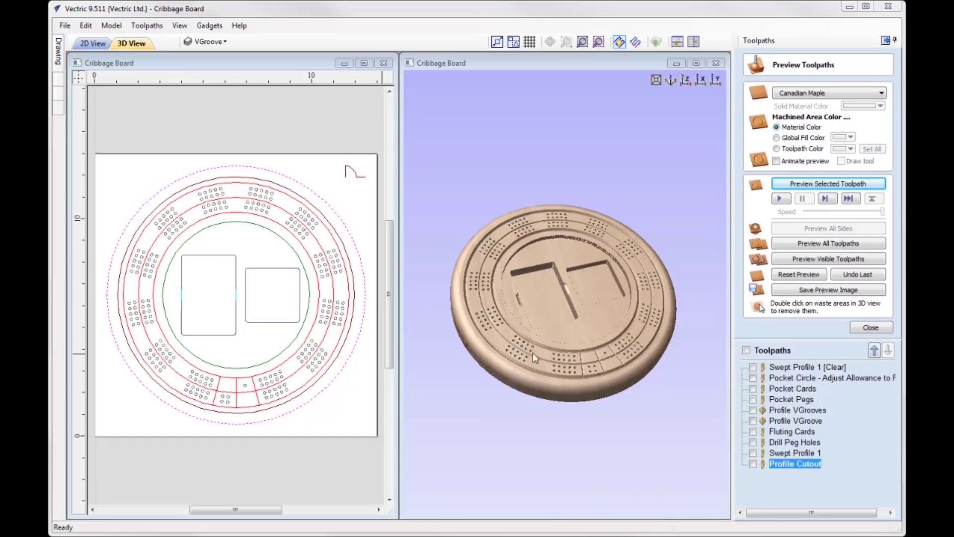
- Inspect the finished cribbage board in the Cribbage Board job from several angles and close its toolpath preview
{"action": "left_click_drag", "start_coordinate": [489, 293], "coordinate": [554, 345]}
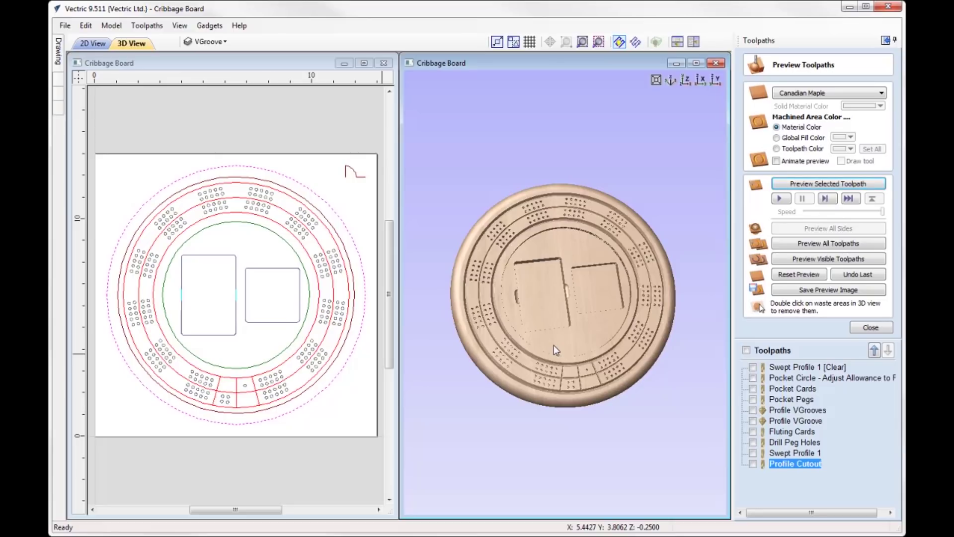
{"action": "left_click_drag", "start_coordinate": [600, 323], "coordinate": [661, 298]}
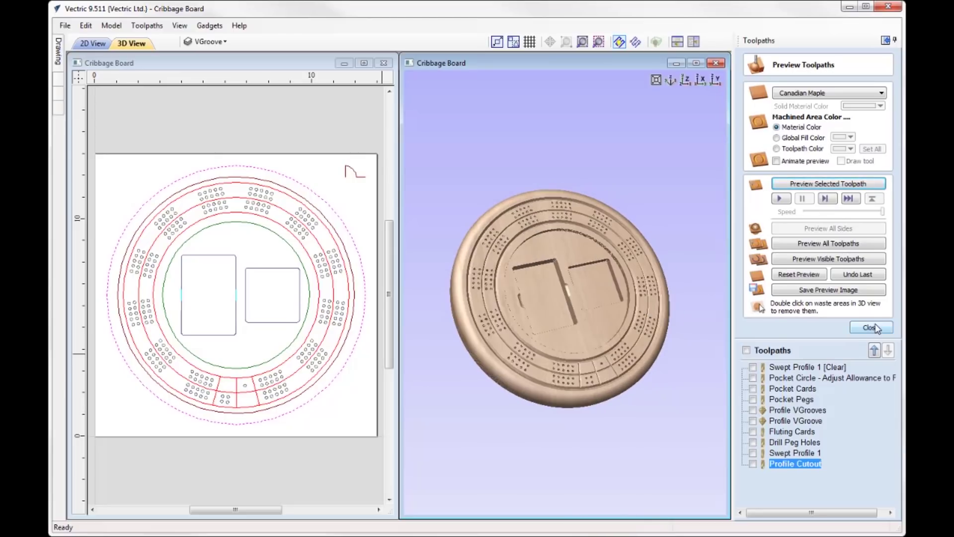
{"action": "left_click", "coordinate": [871, 327]}
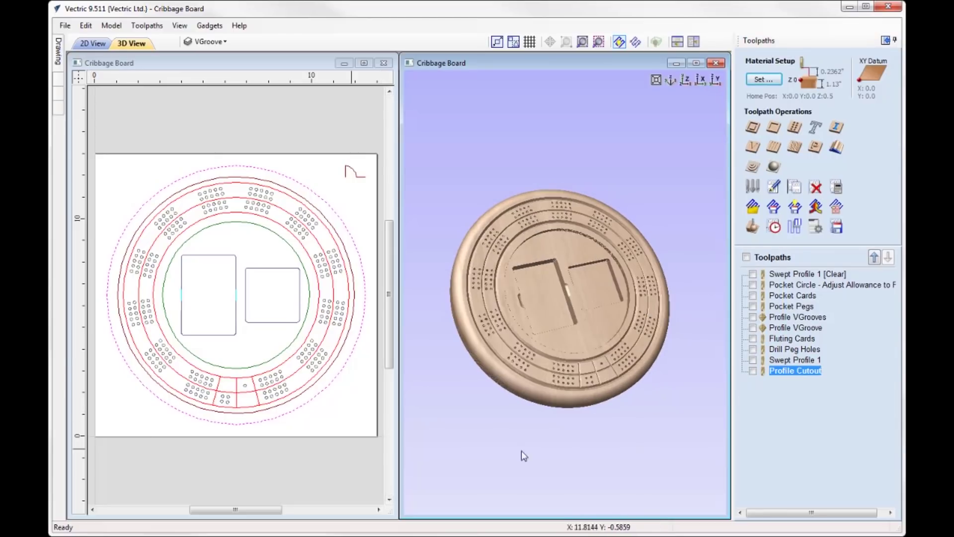
{"action": "left_click_drag", "start_coordinate": [635, 331], "coordinate": [535, 457]}
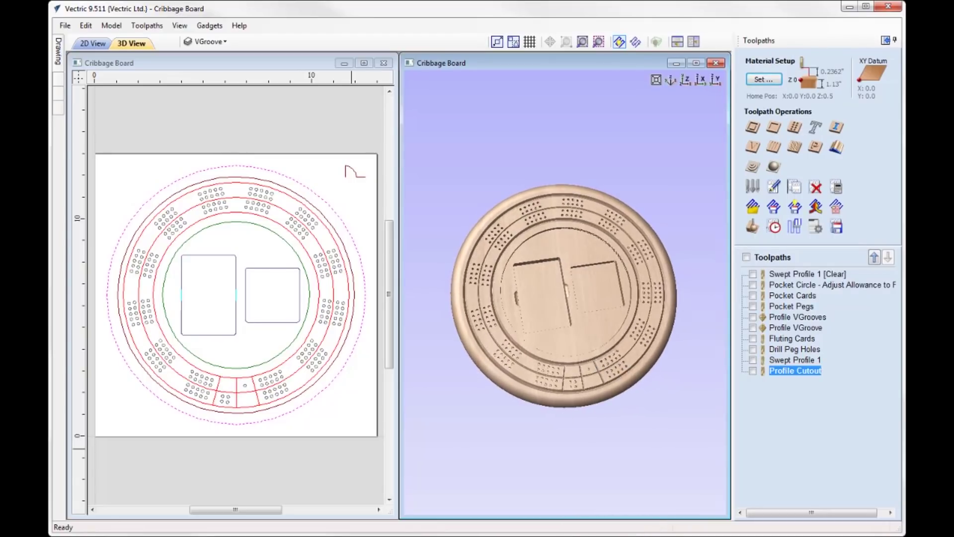